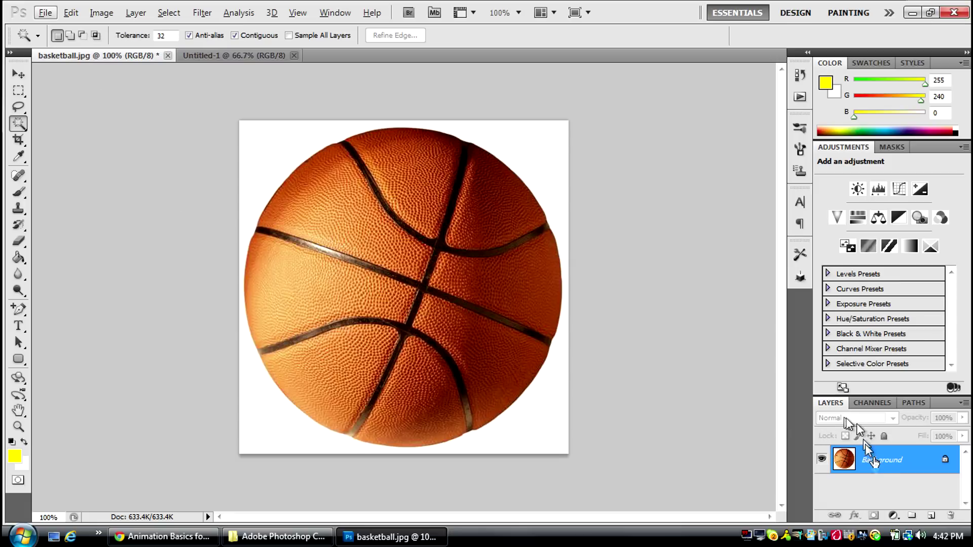
- Duplicate the Background layer as 'Background copy', hide the original, and select the copy
right_click(882, 468)
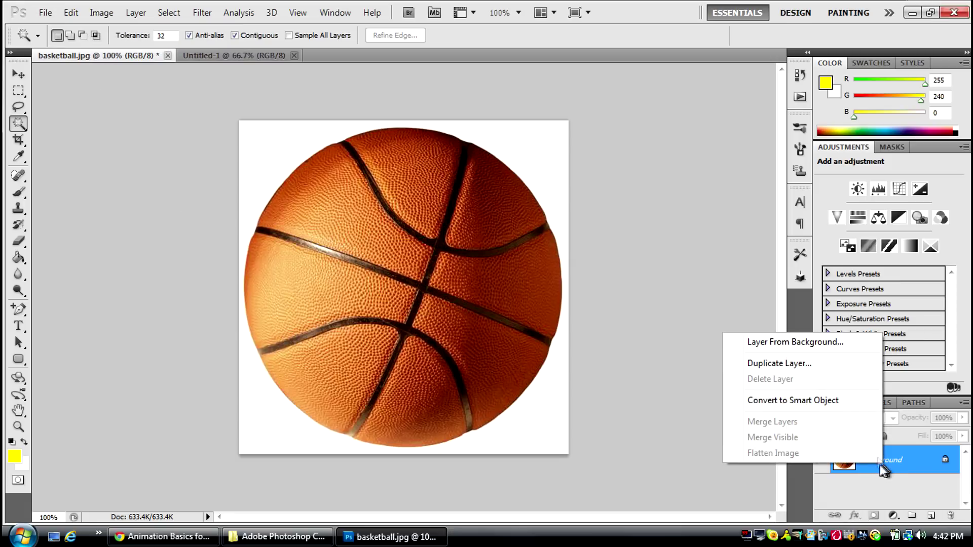
click(748, 246)
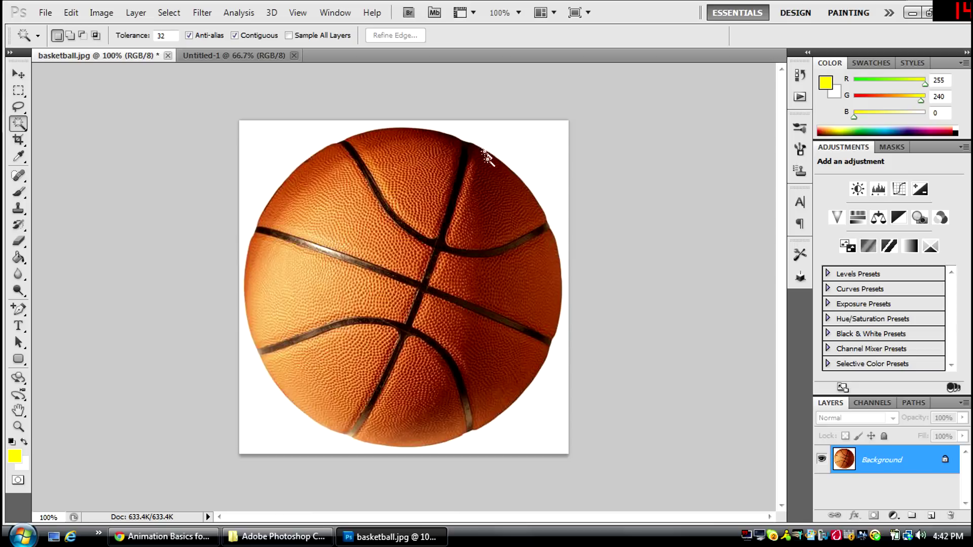
click(17, 76)
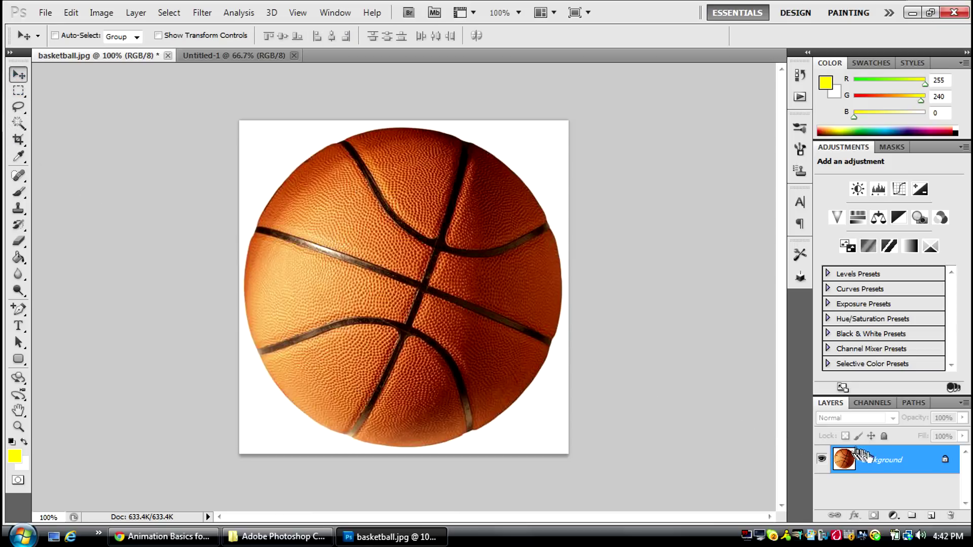
right_click(873, 463)
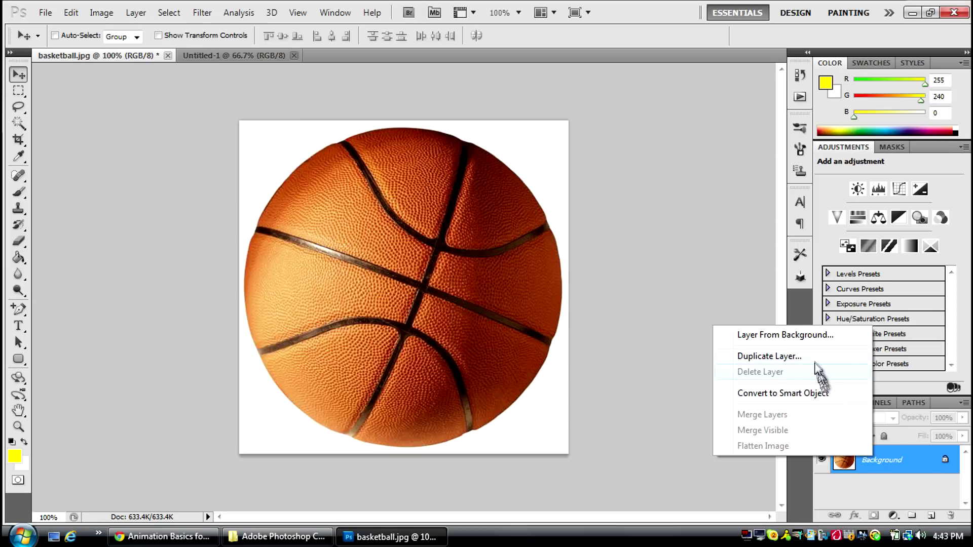
click(813, 358)
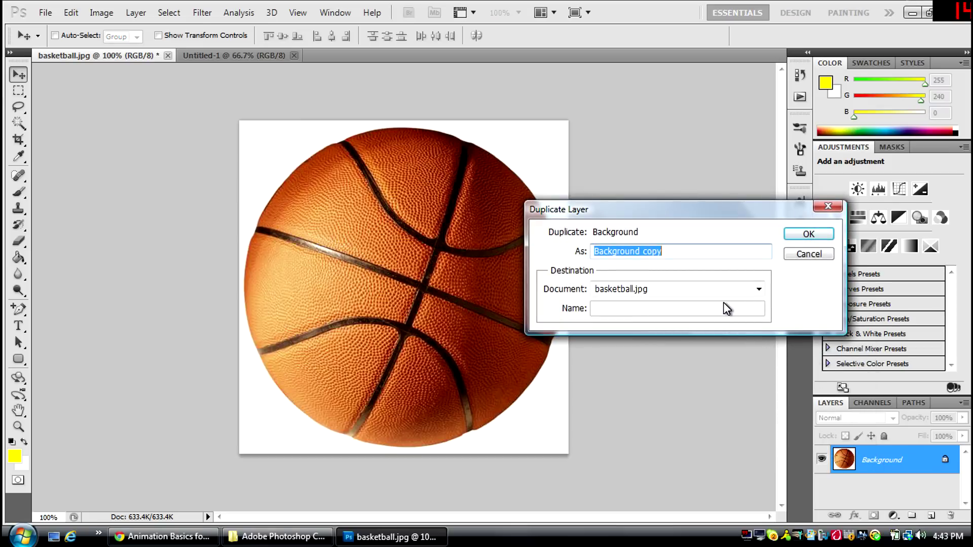
key(Return)
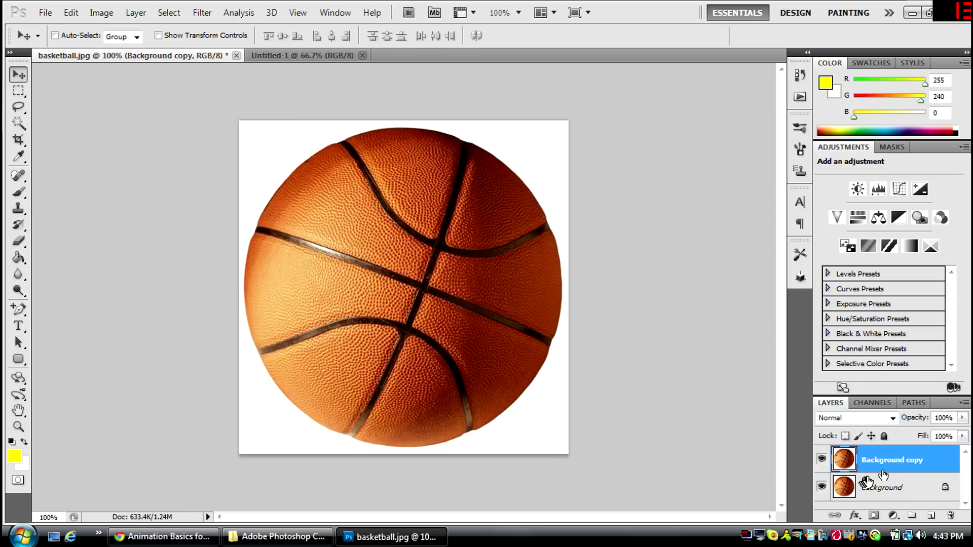
click(881, 485)
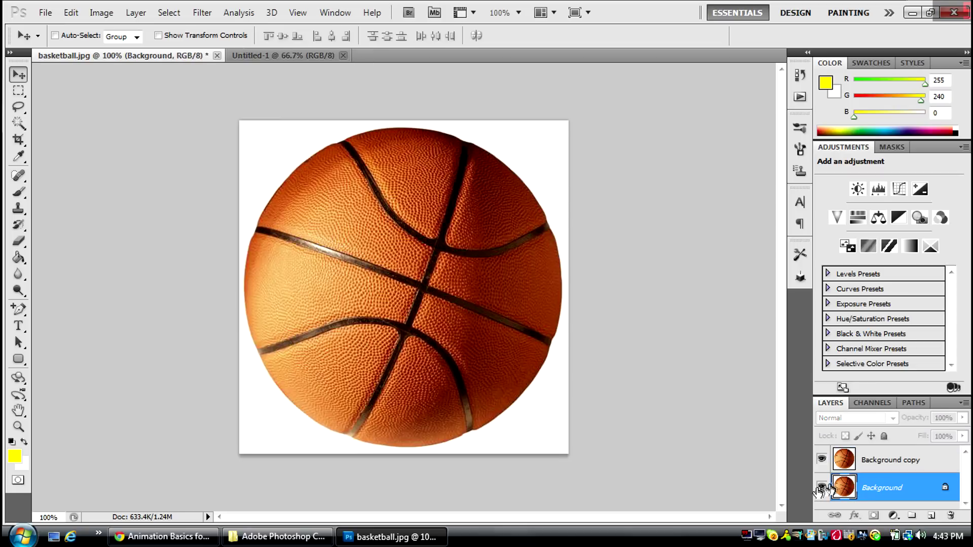
click(862, 461)
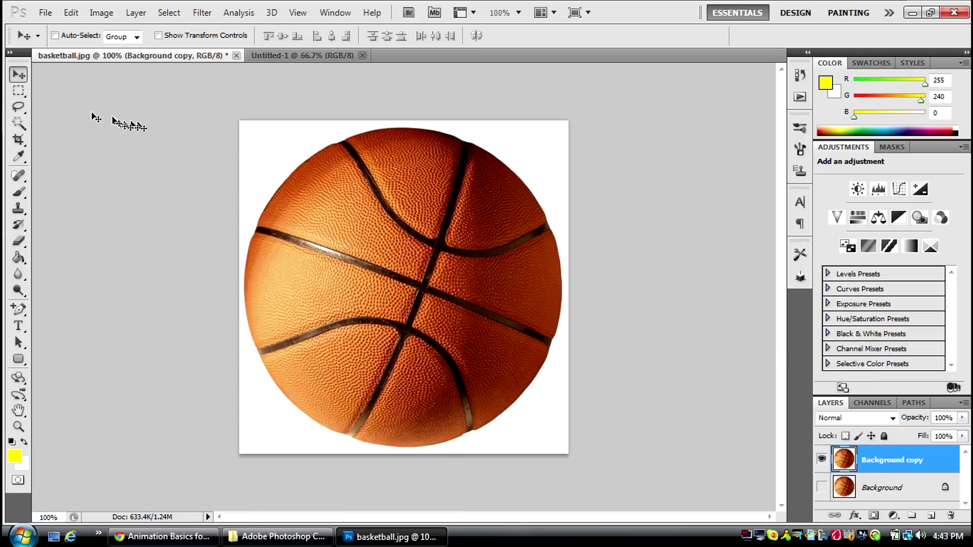
- Delete the white backdrop around the ball with the Magic Wand, then deselect
click(19, 125)
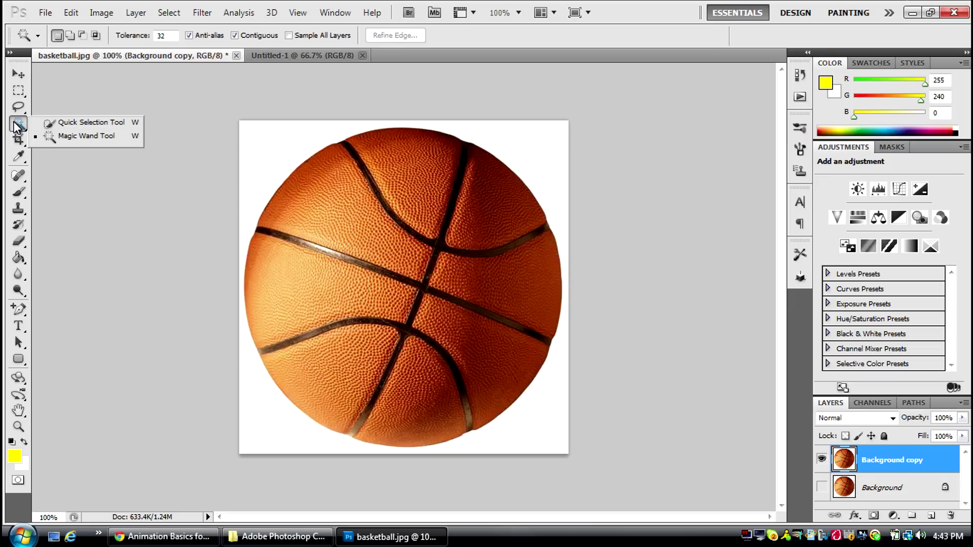
click(51, 137)
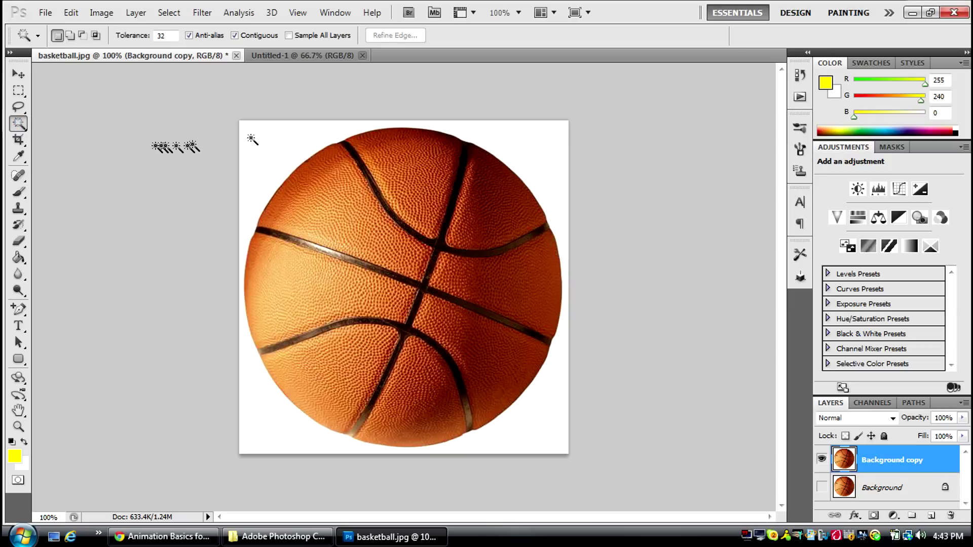
click(264, 136)
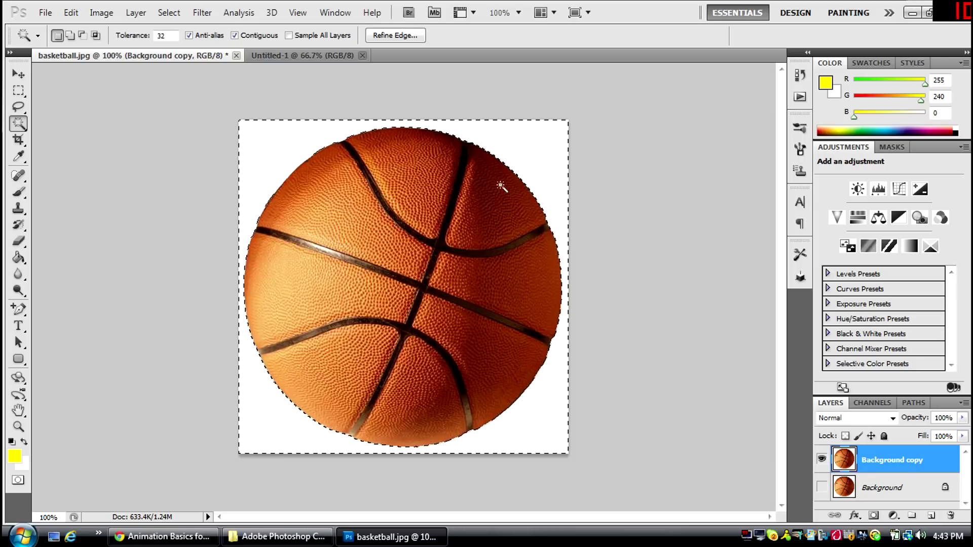
key(Delete)
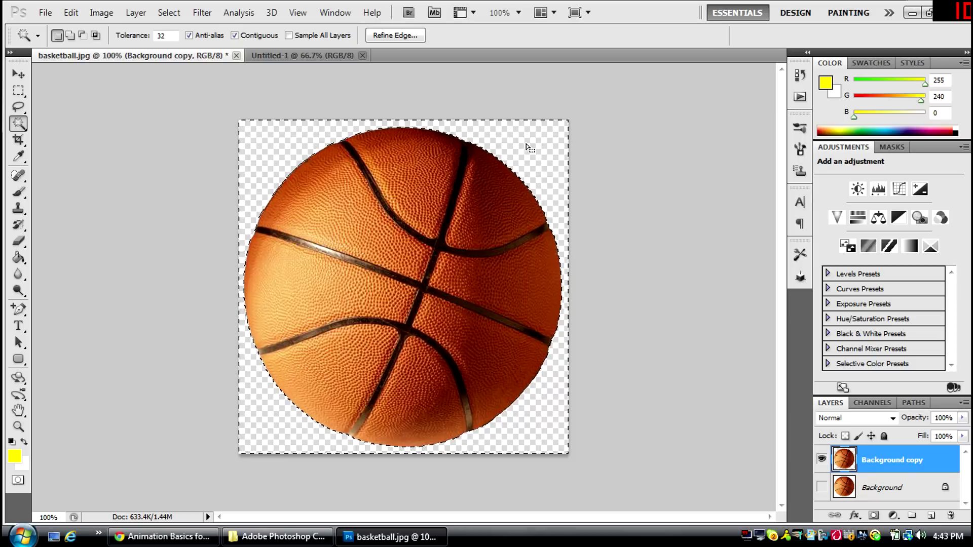
key(ctrl+d)
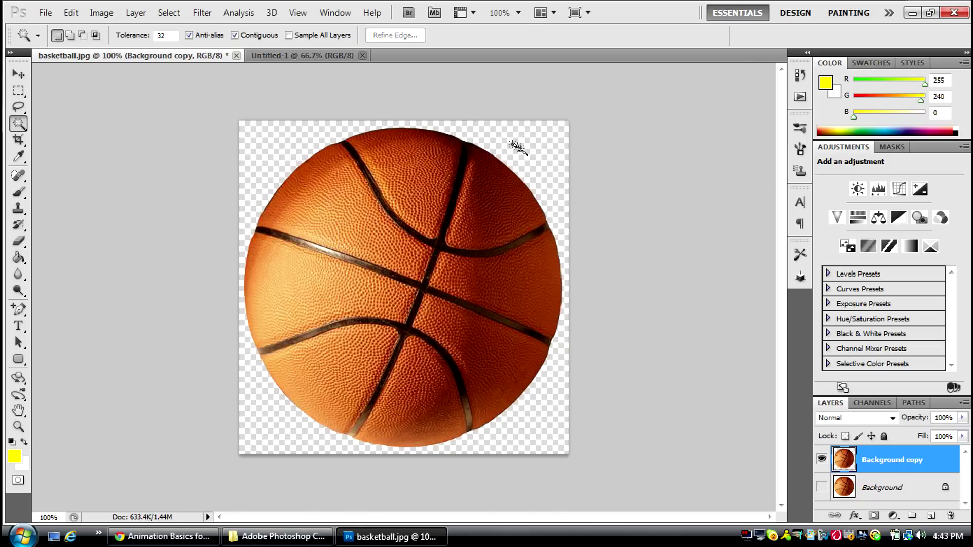
click(10, 76)
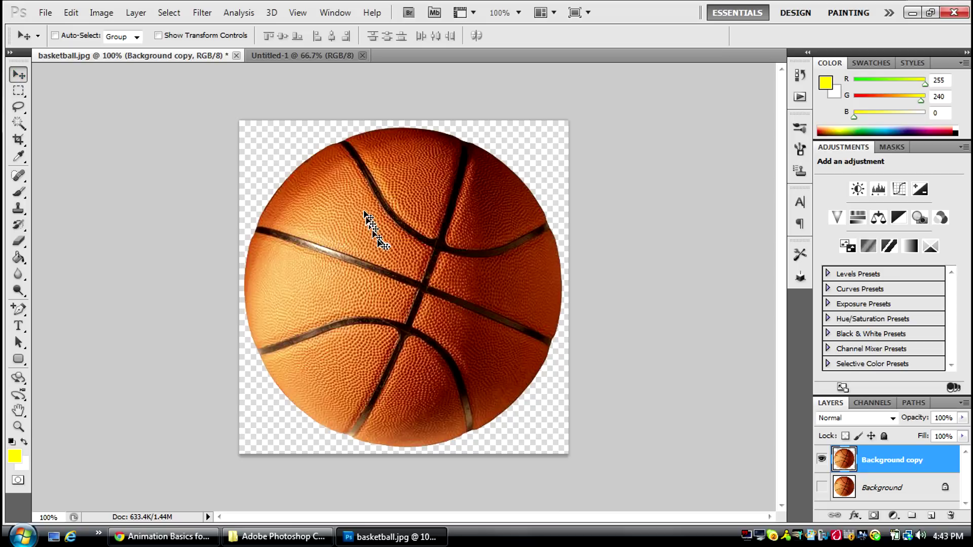
- Drag the cut-out basketball into the Untitled-1 canvas, placing it toward the upper left
drag(365, 233, 381, 237)
key(ctrl+z)
key(ctrl+z)
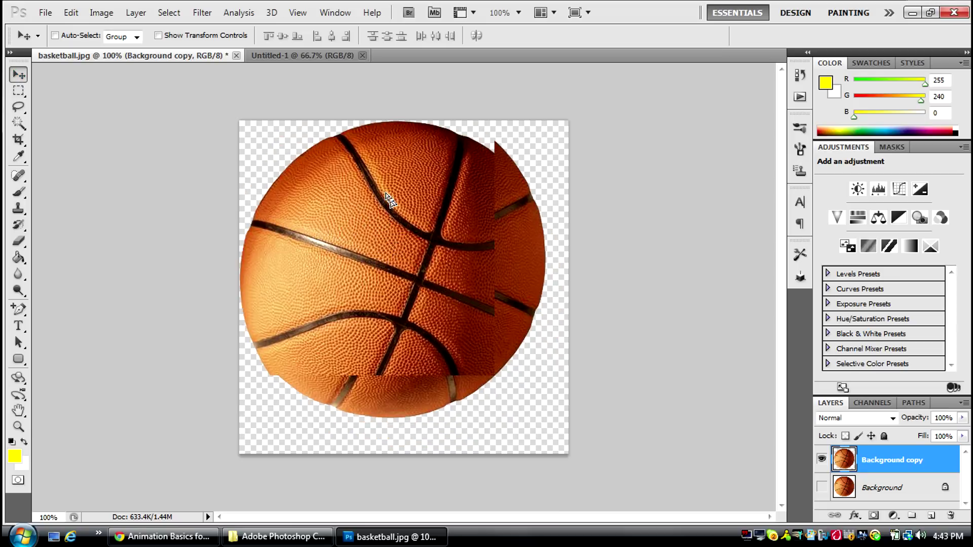
key(ctrl+z)
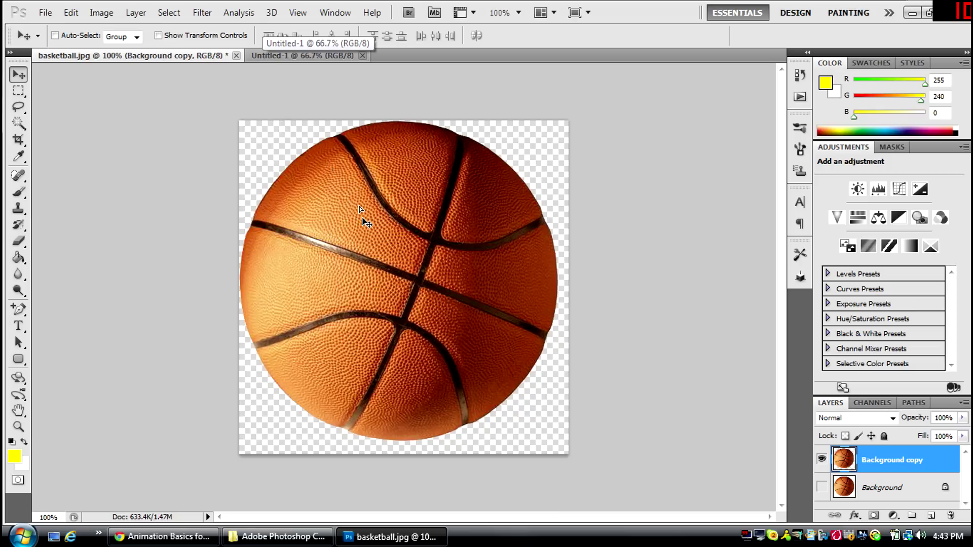
drag(335, 136, 319, 163)
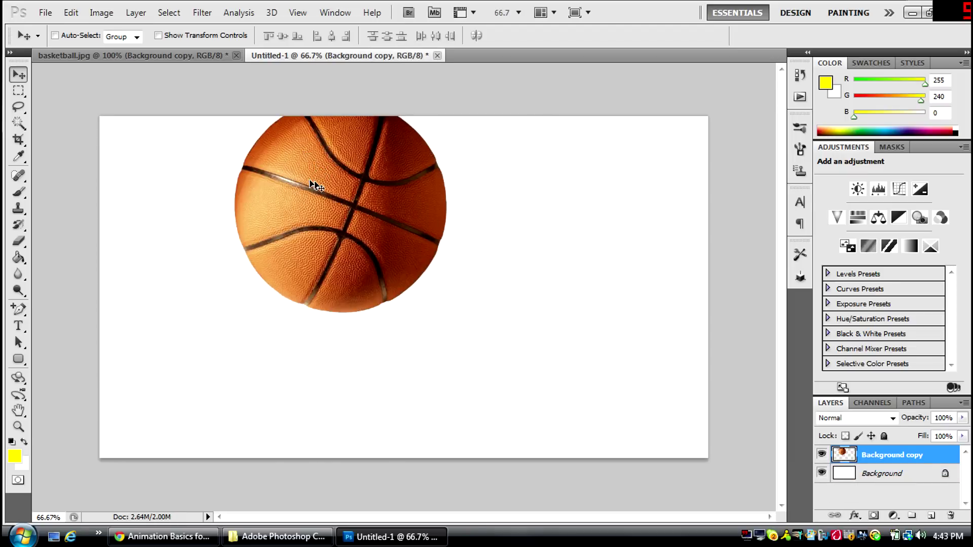
- Show the Animation panel and set frame 1's ball half off the canvas's left edge
click(332, 15)
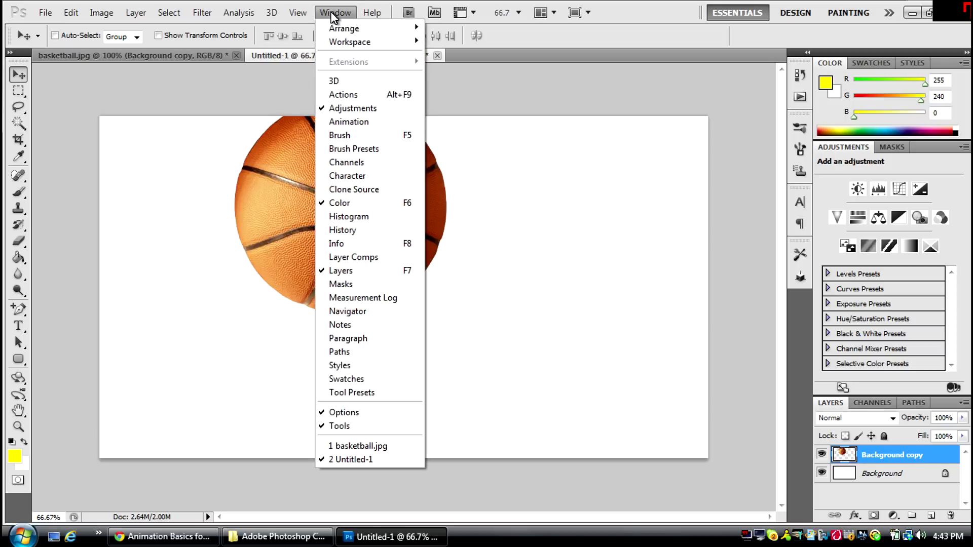
click(358, 123)
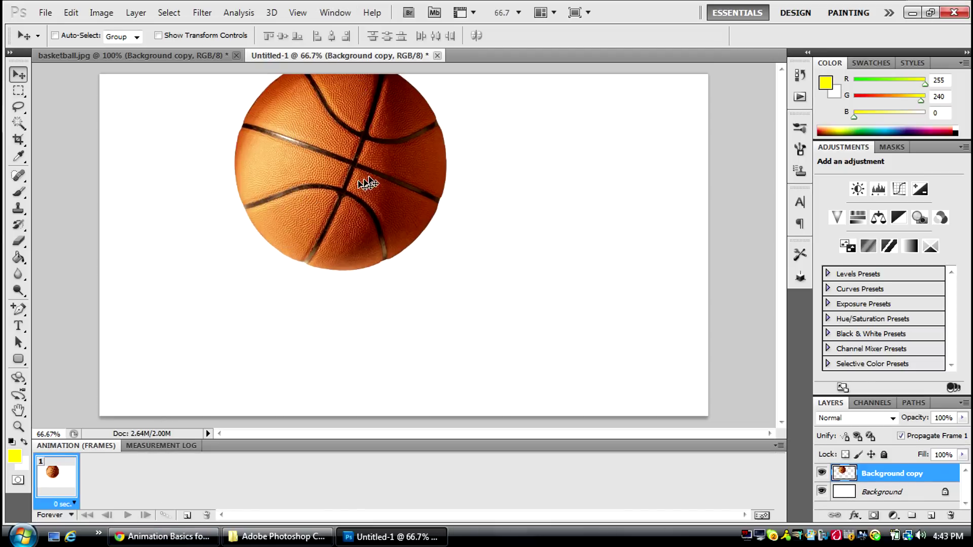
drag(373, 189, 291, 184)
drag(221, 187, 162, 189)
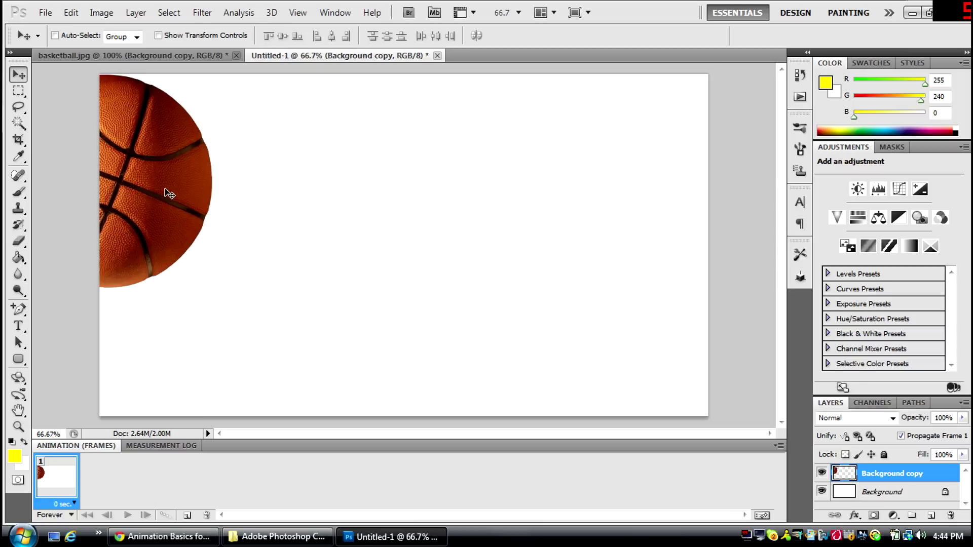
right_click(55, 494)
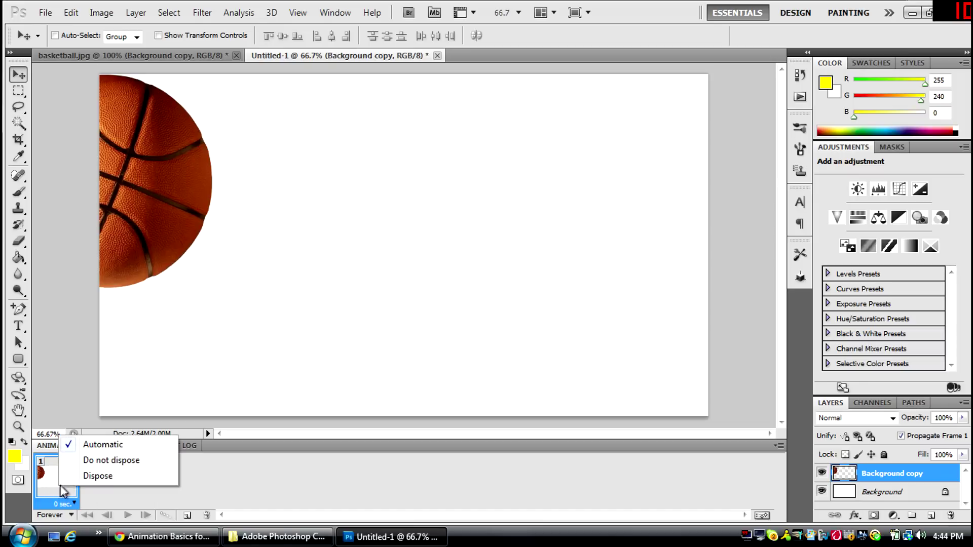
click(152, 503)
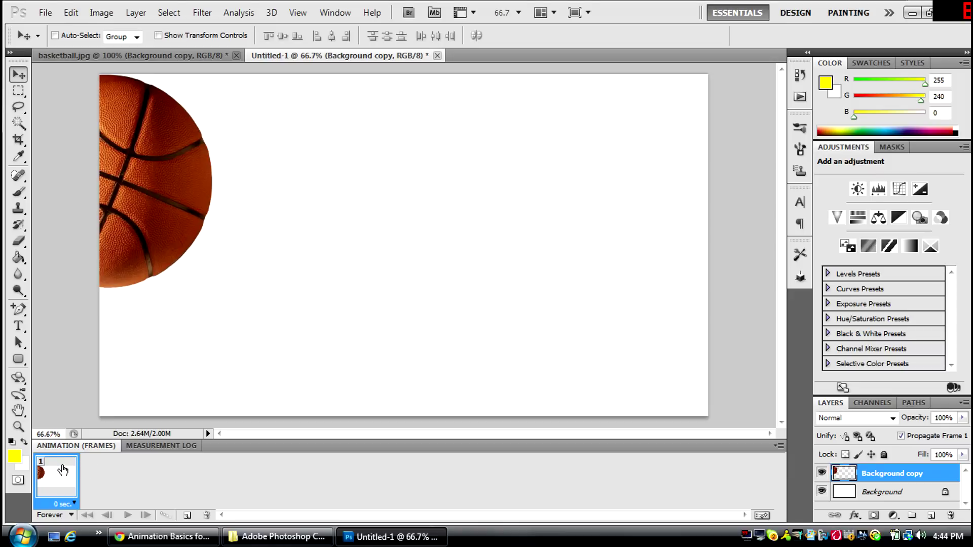
- Add frame 2 with the ball at lower left, and push frame 1's ball almost off-canvas
click(189, 515)
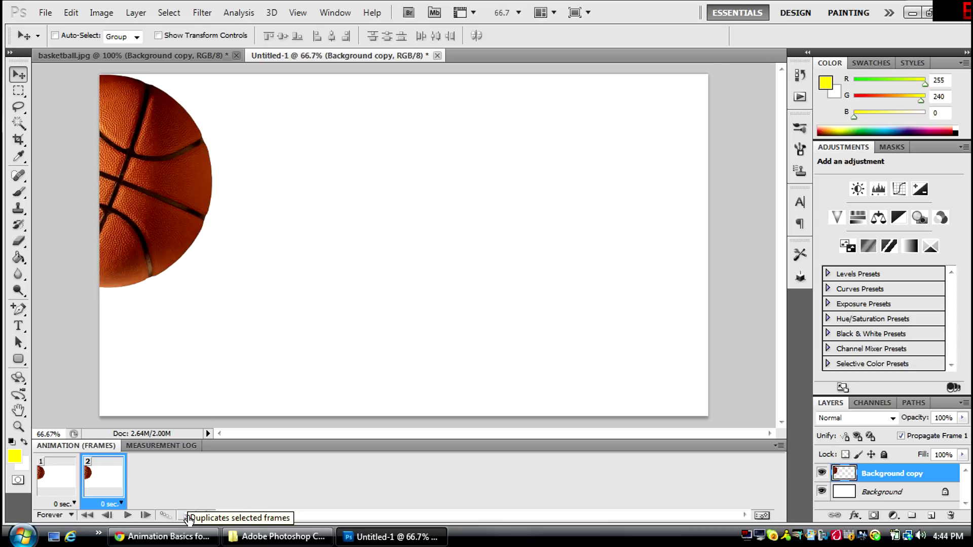
click(61, 478)
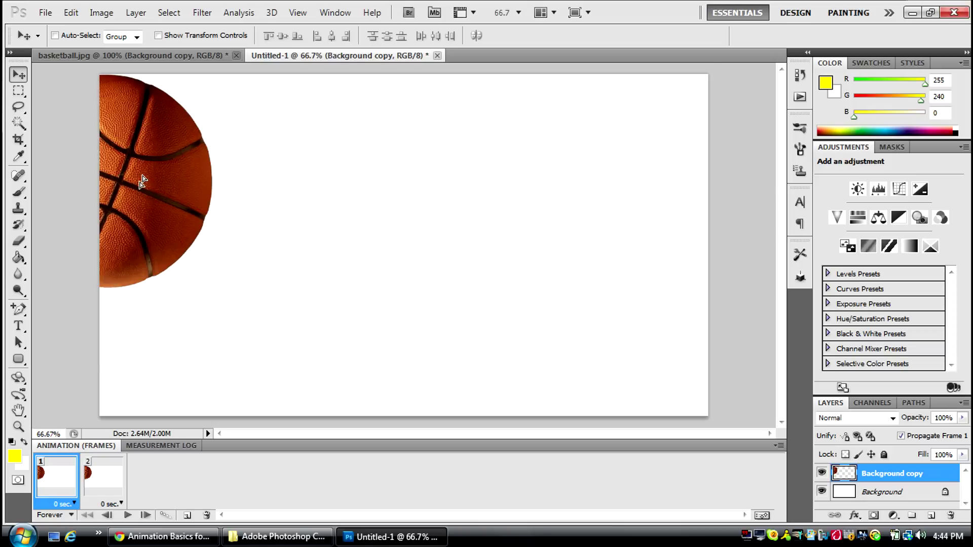
drag(142, 181, 93, 152)
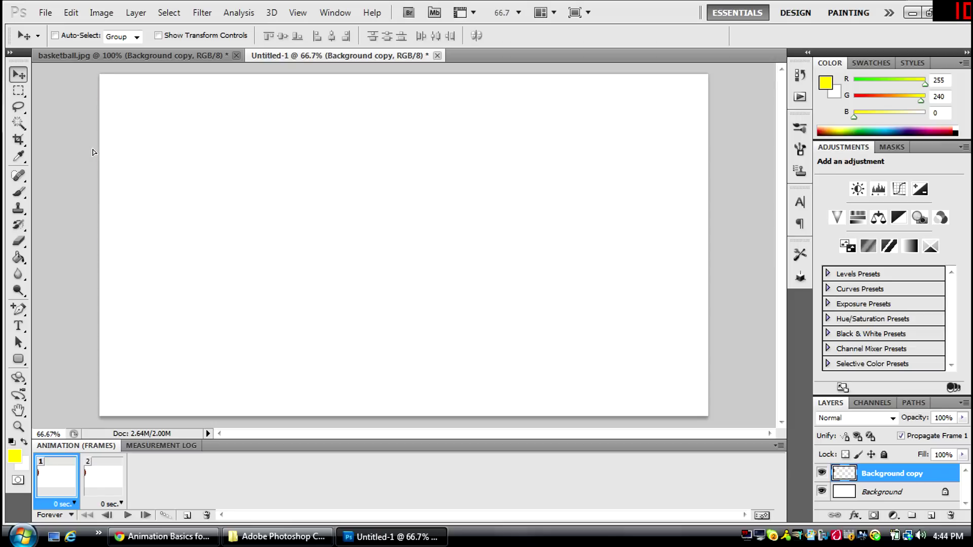
click(101, 471)
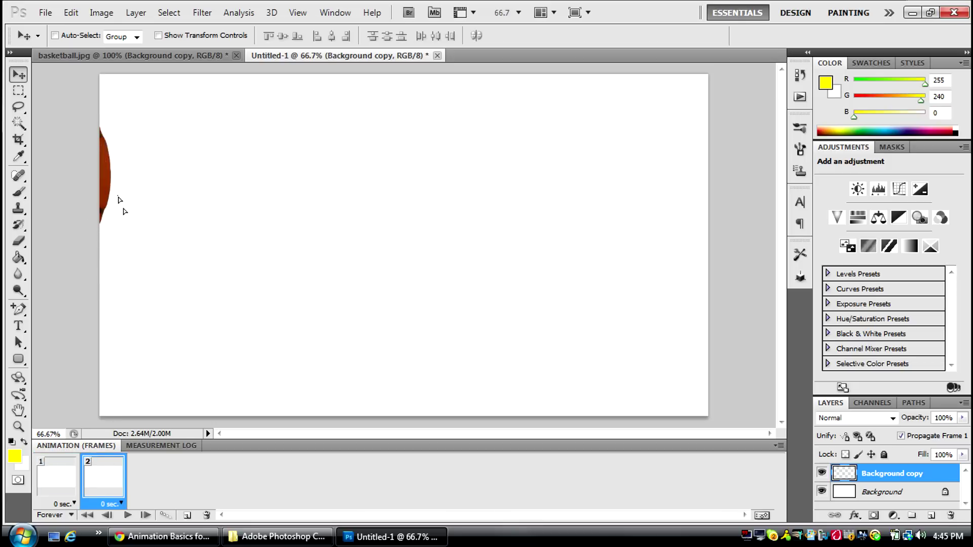
drag(123, 208, 296, 315)
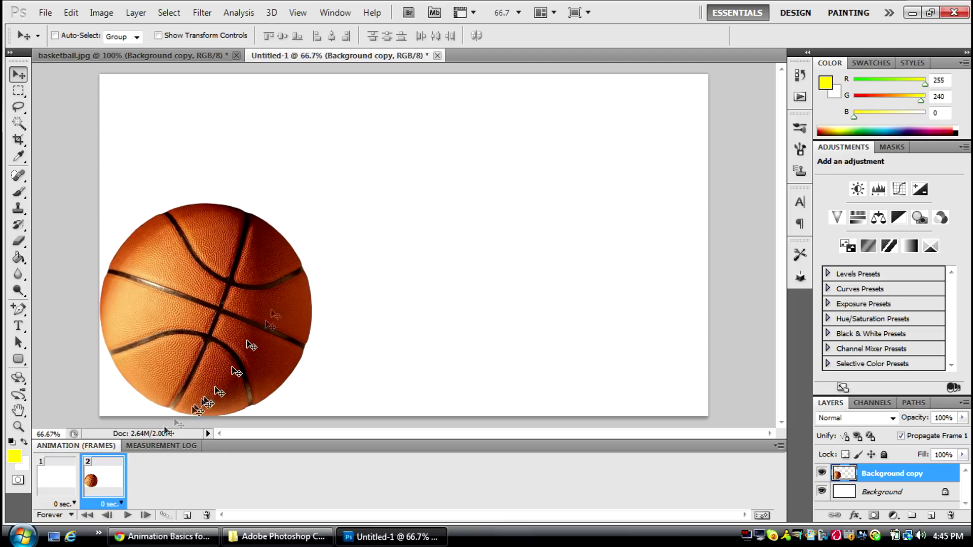
- Tween frames 1 and 2 with 15 added frames, giving 17 frames in total
click(73, 479)
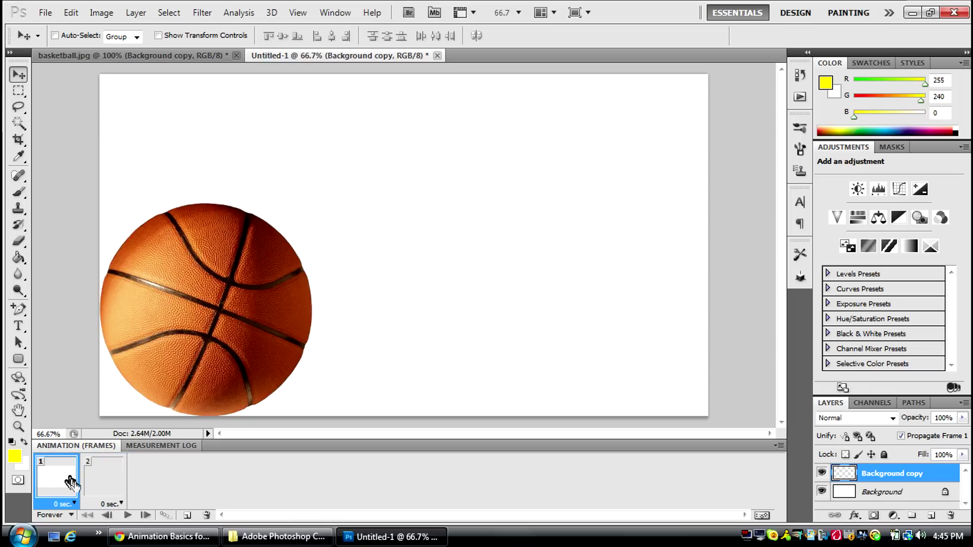
click(99, 497)
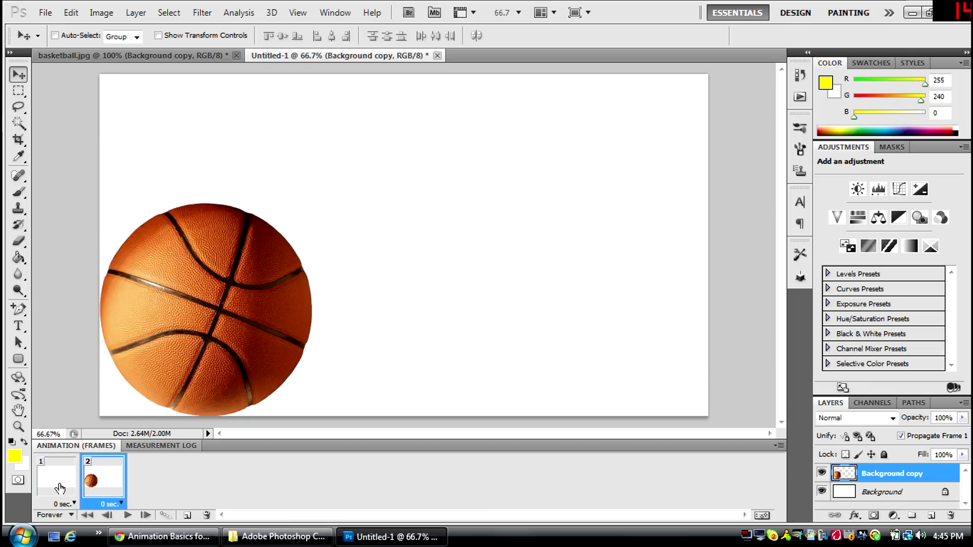
shift+click(60, 487)
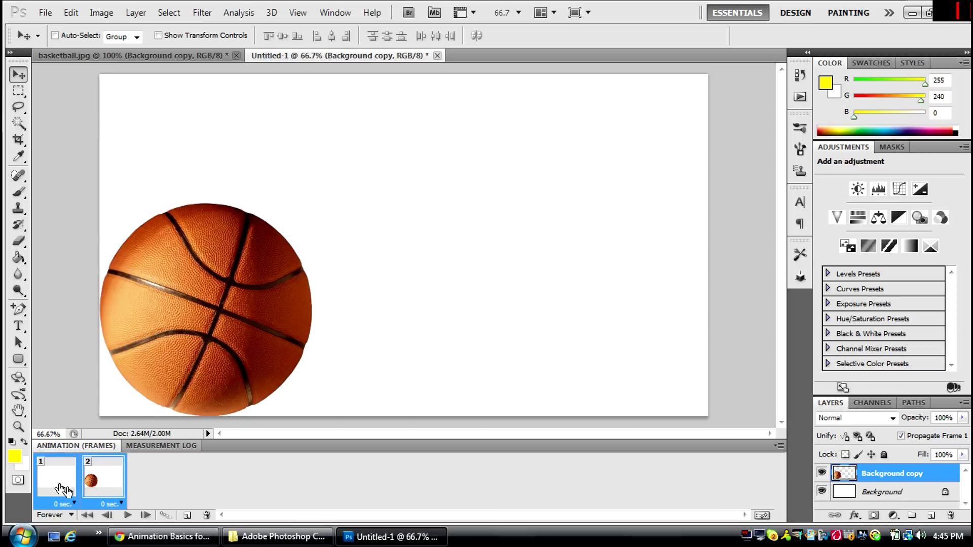
click(165, 516)
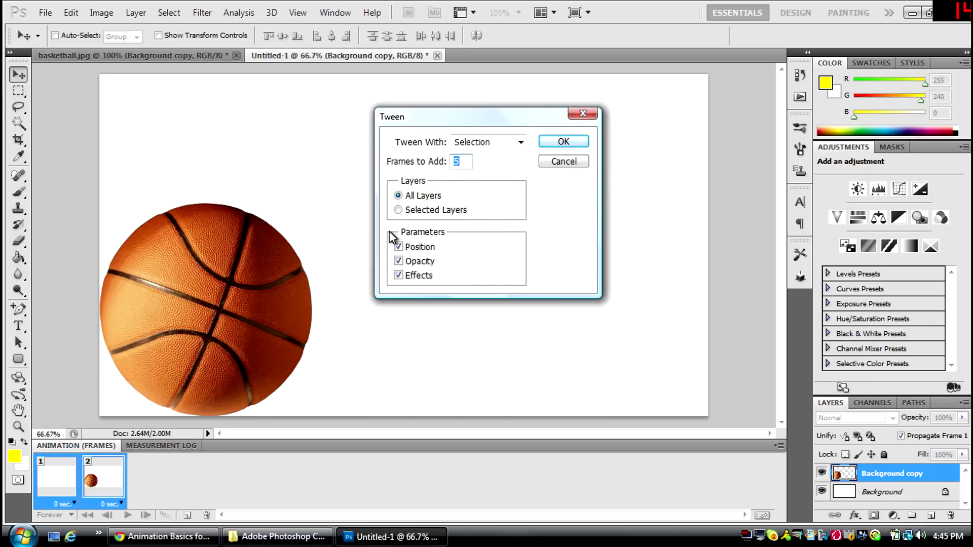
text(15)
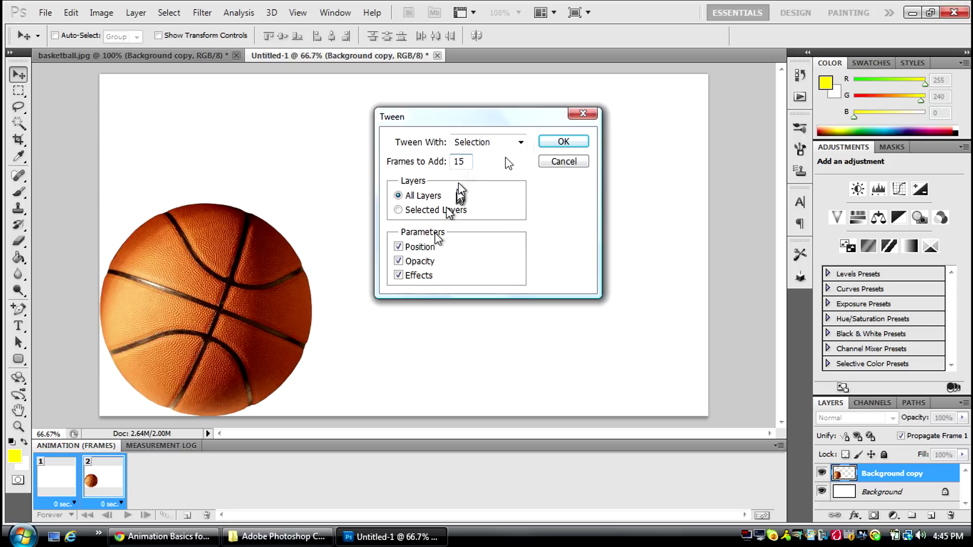
click(564, 143)
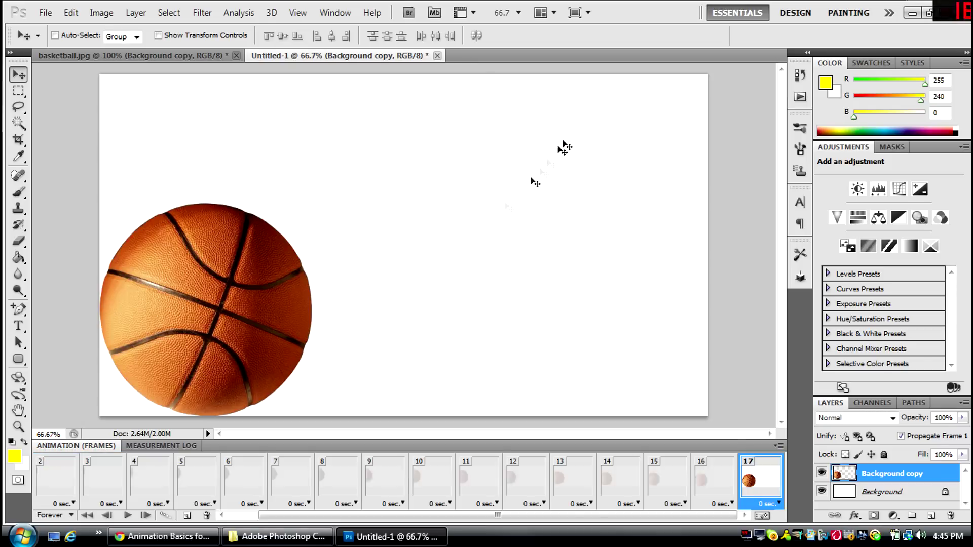
click(54, 487)
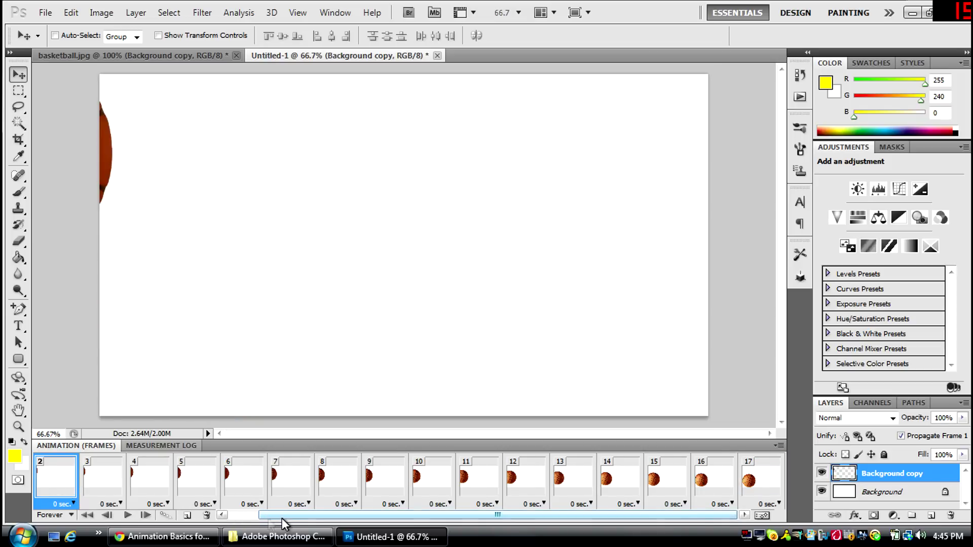
- Preview the animation from frame 1, then duplicate frame 17 as frame 18
drag(284, 522, 212, 521)
click(62, 476)
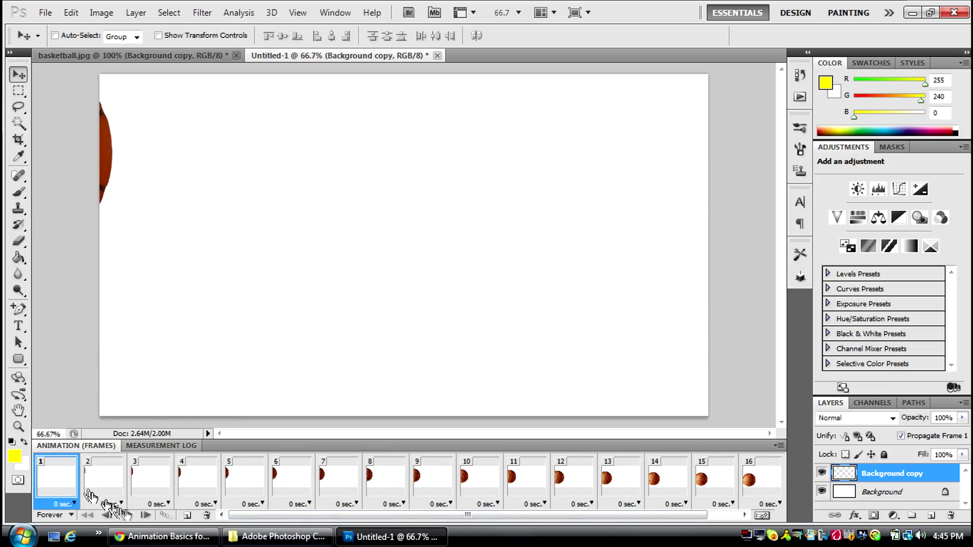
click(128, 515)
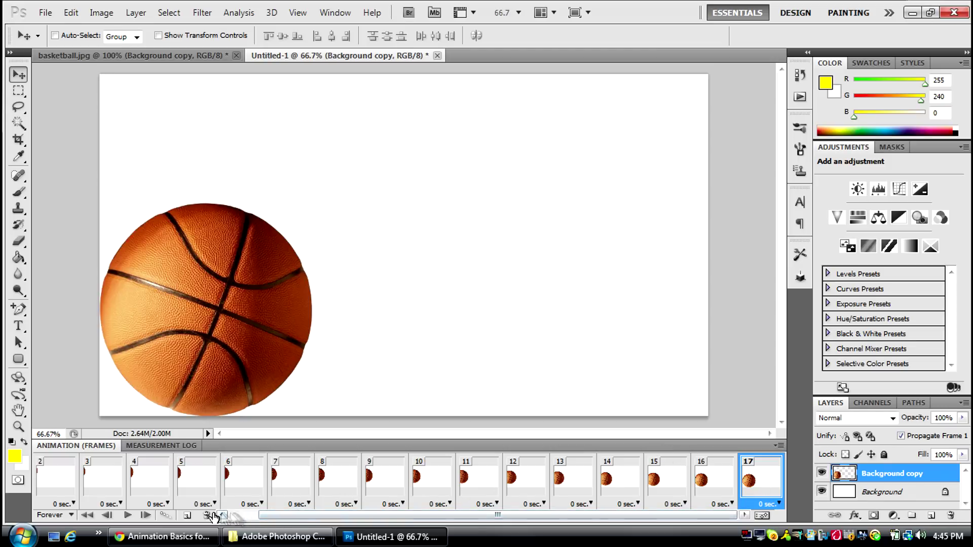
click(188, 517)
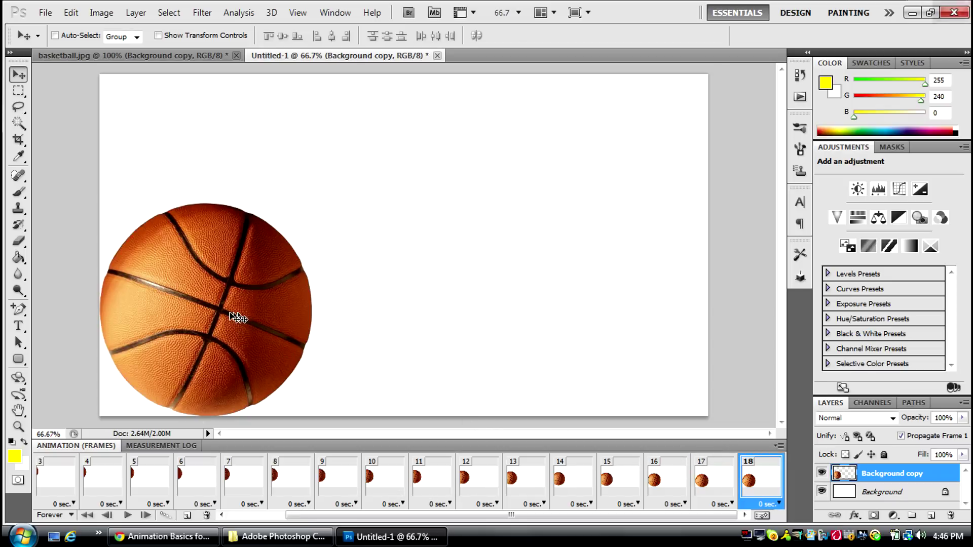
- Drag frame 18's ball up near the canvas top, left of centre, and select frames 17–18
drag(229, 316, 260, 284)
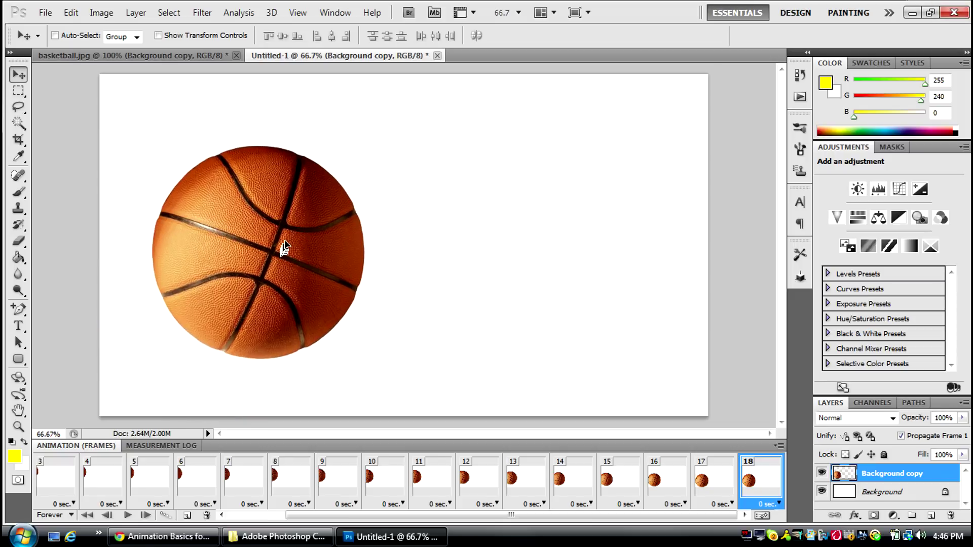
drag(283, 248, 336, 195)
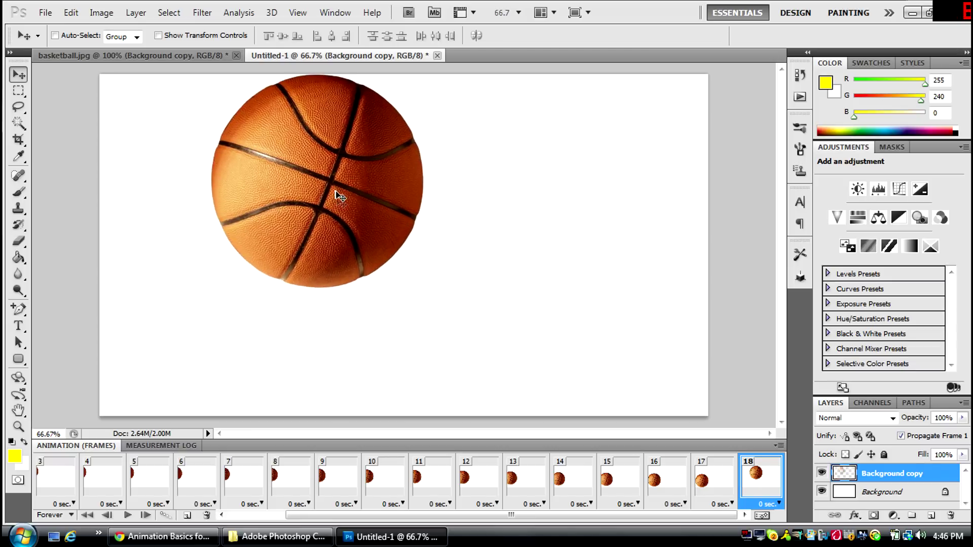
shift+click(713, 474)
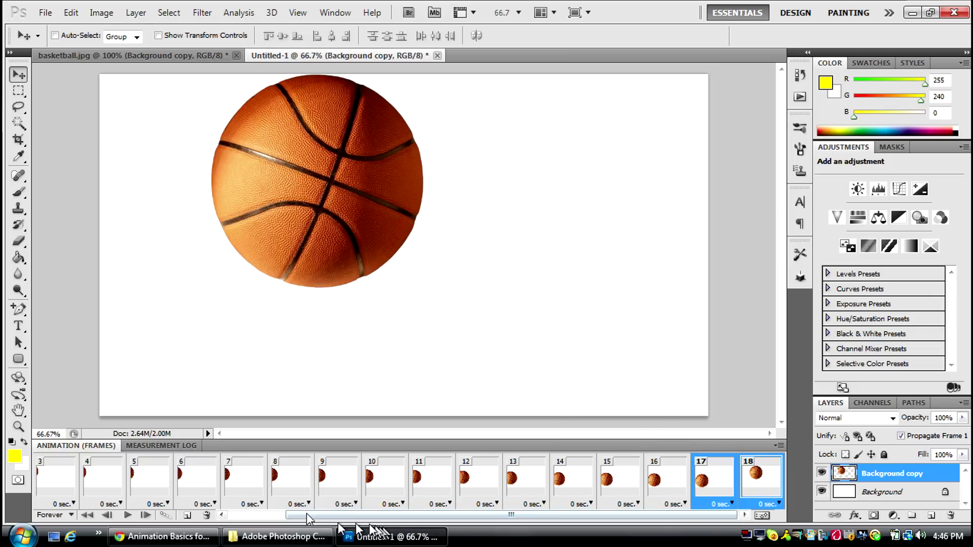
- Tween frames 17 and 18 with 15 added frames, then preview playback from frame 17
click(162, 515)
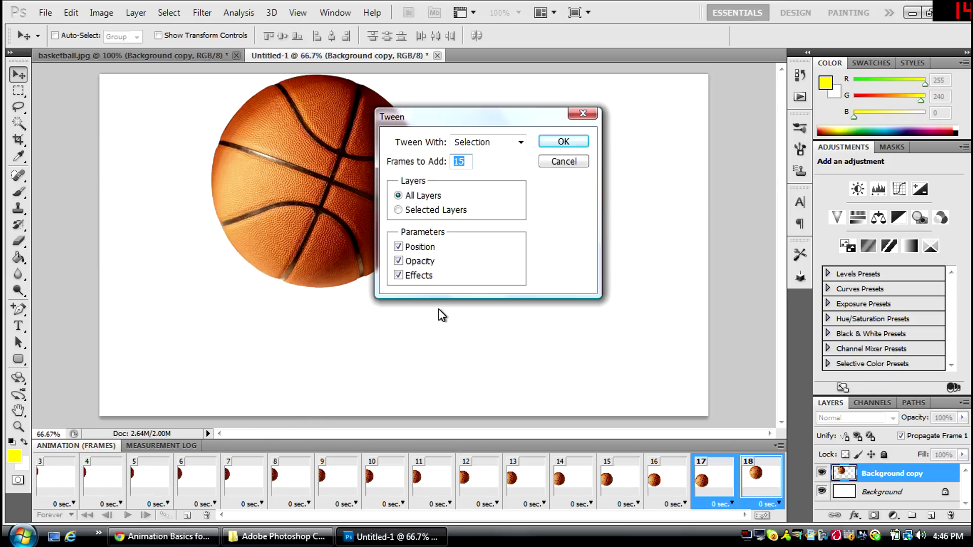
key(Return)
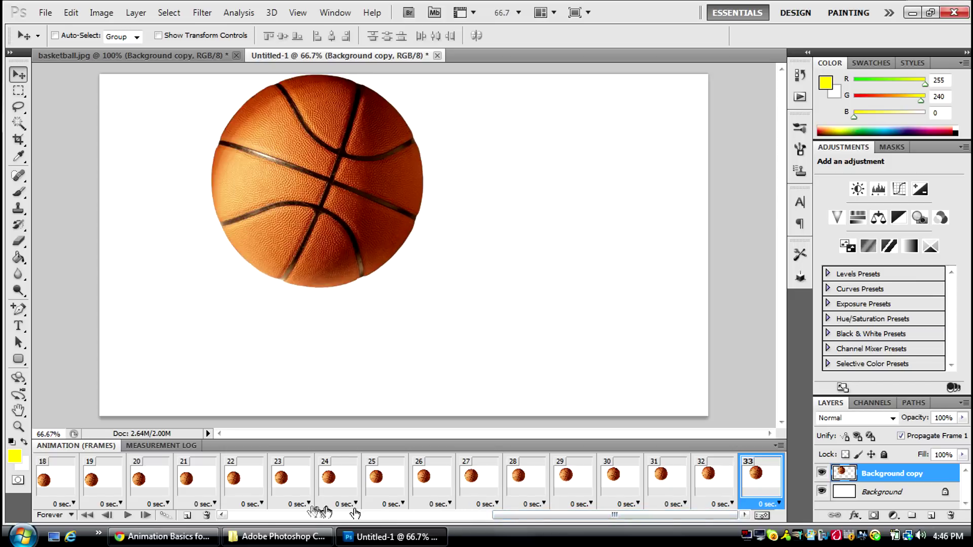
click(221, 515)
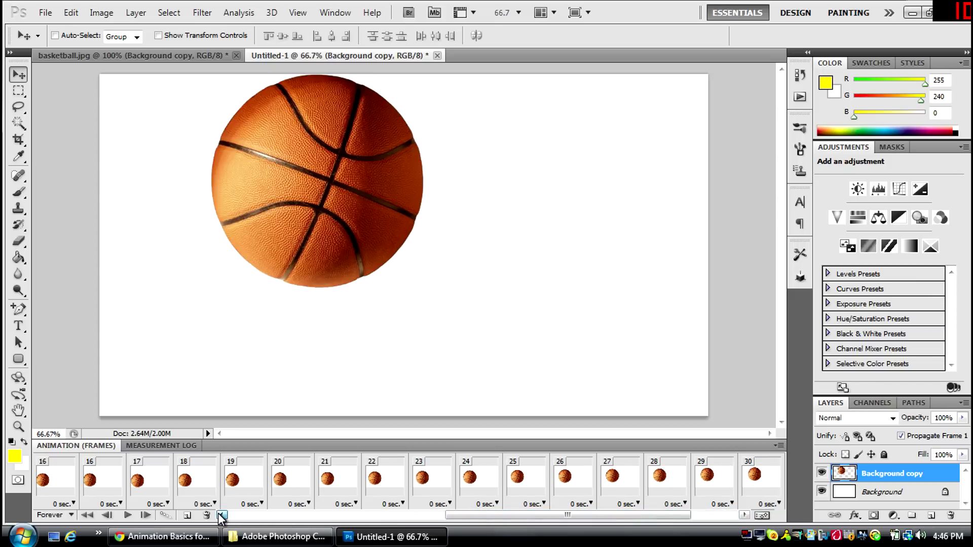
drag(147, 473, 127, 470)
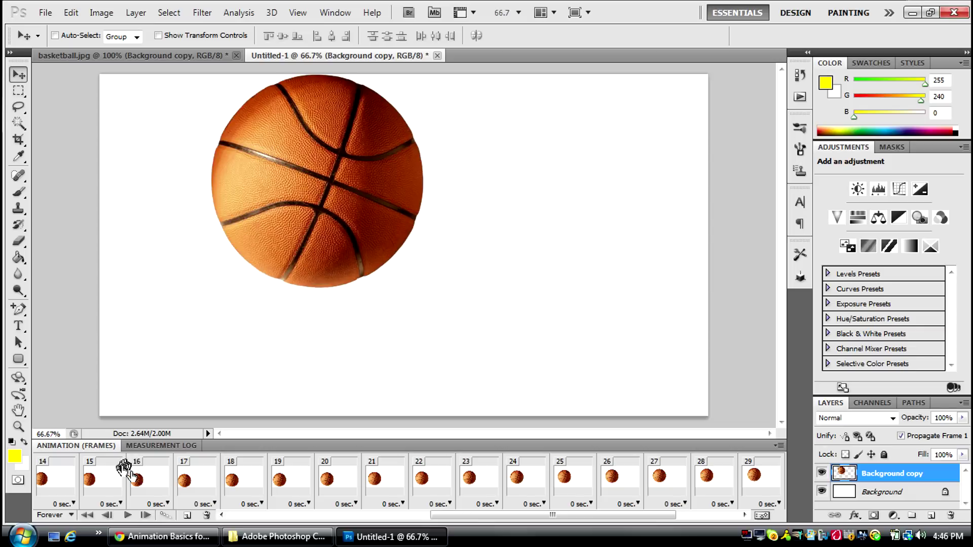
click(189, 491)
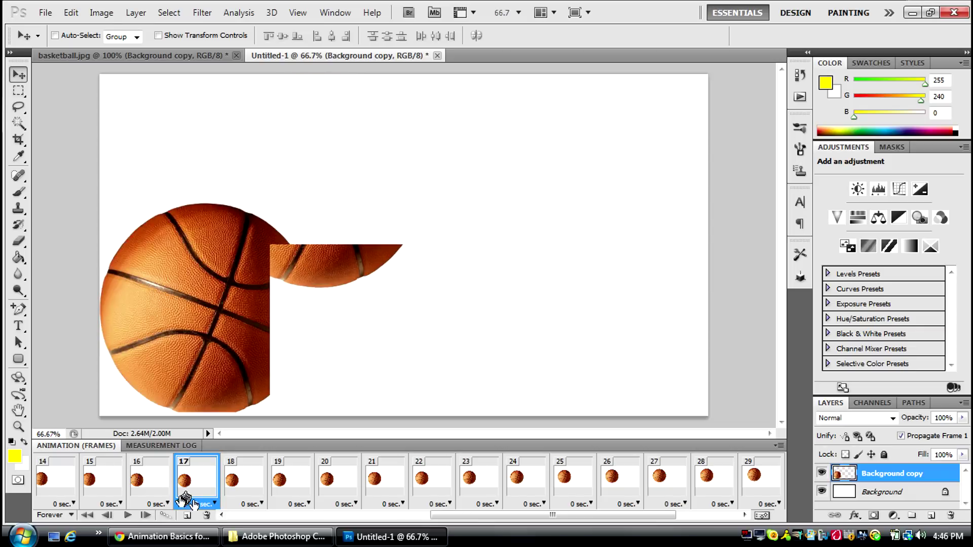
click(128, 516)
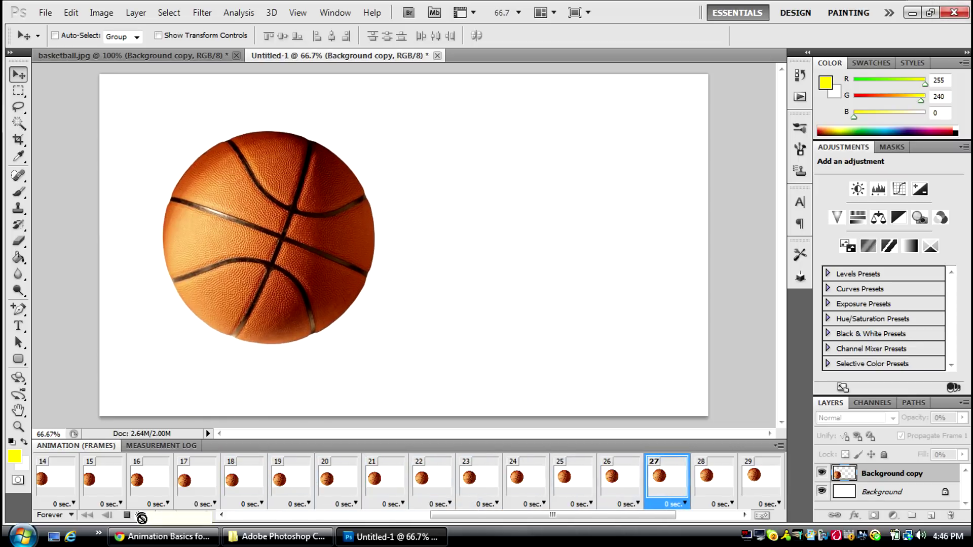
mouse_move(146, 537)
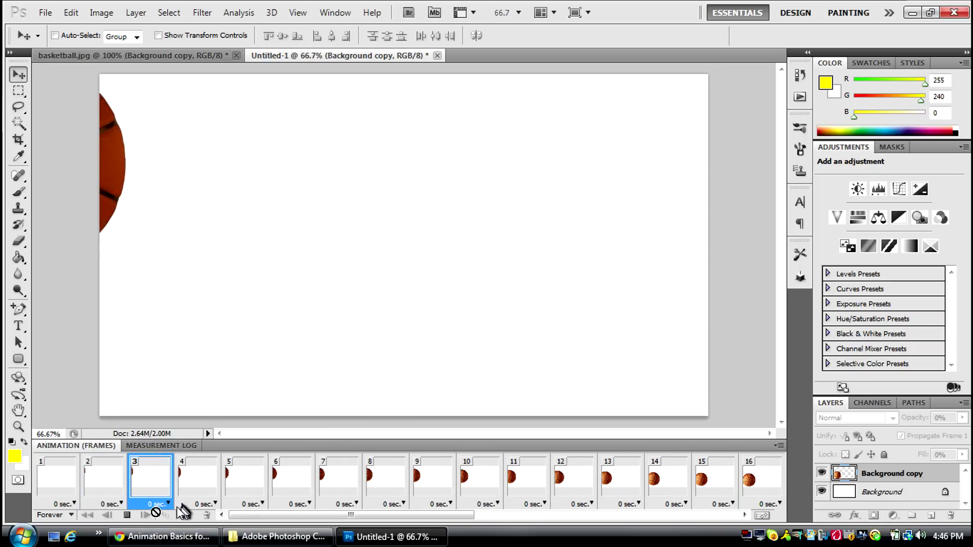
click(128, 515)
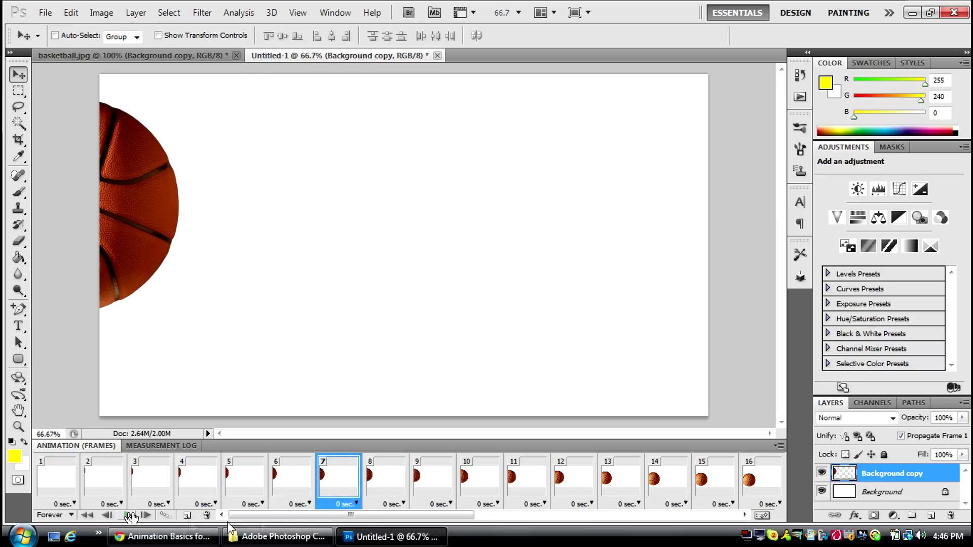
drag(278, 515, 681, 520)
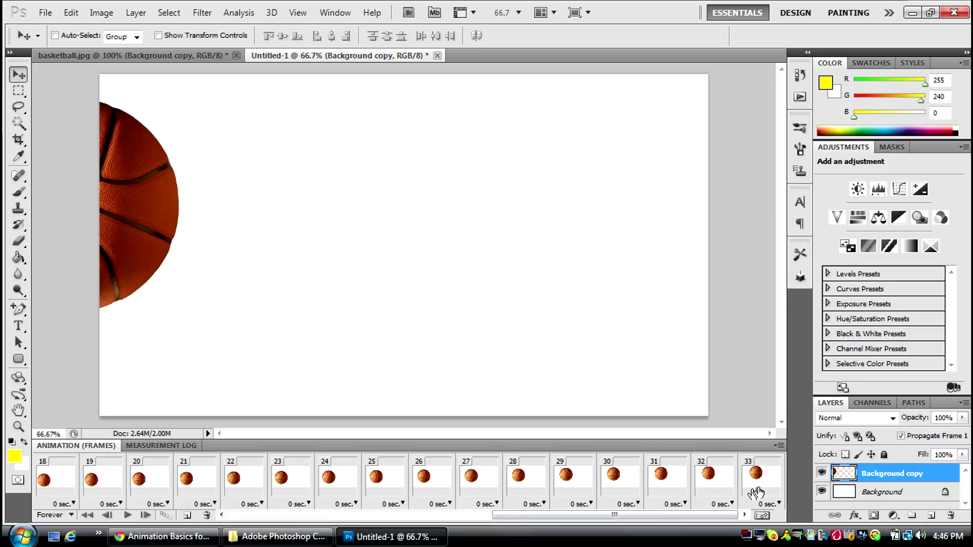
click(759, 488)
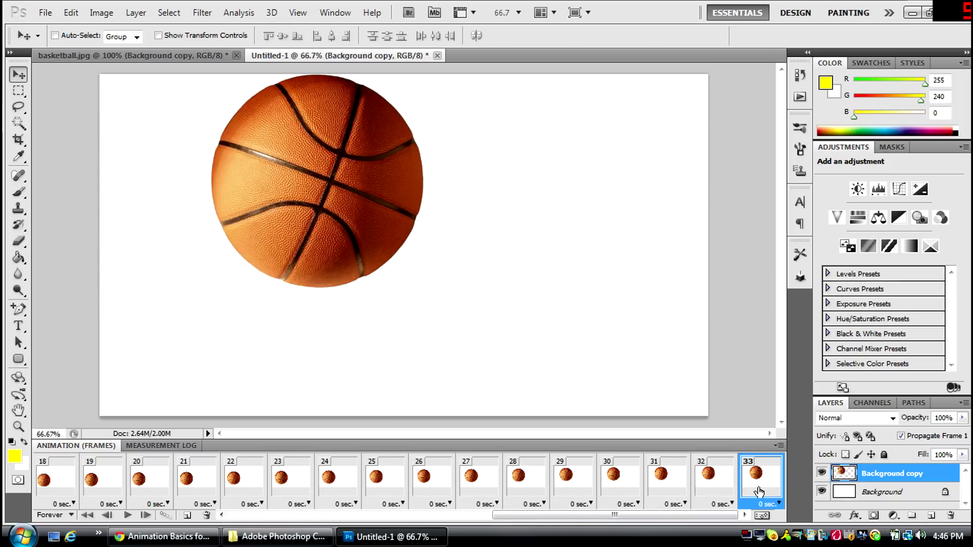
- Compare frames 32 and 33, then duplicate frame 33 as frame 34
click(720, 491)
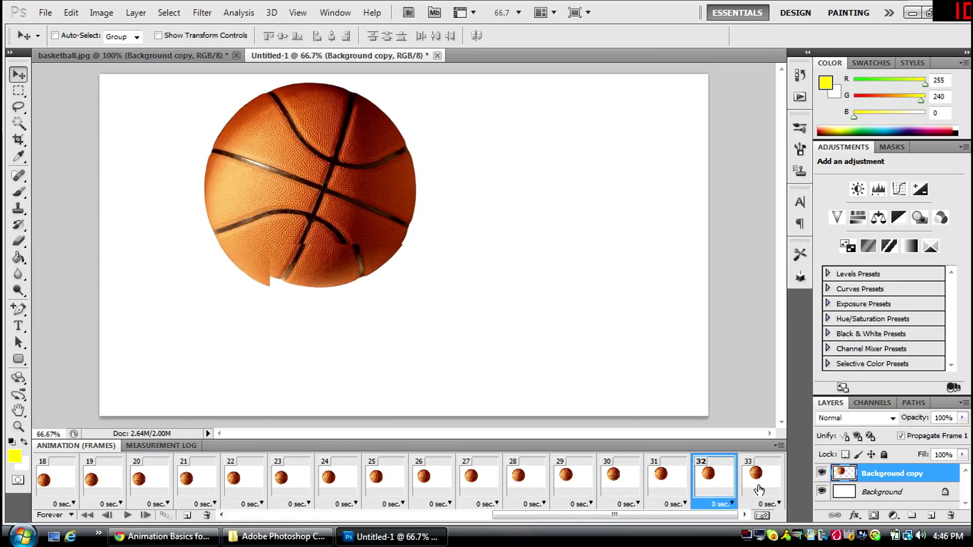
click(759, 489)
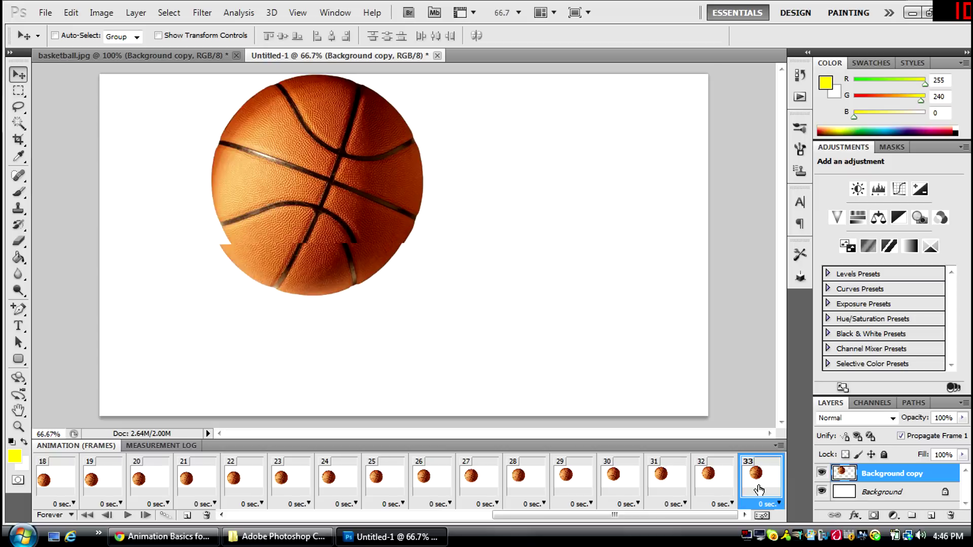
click(185, 516)
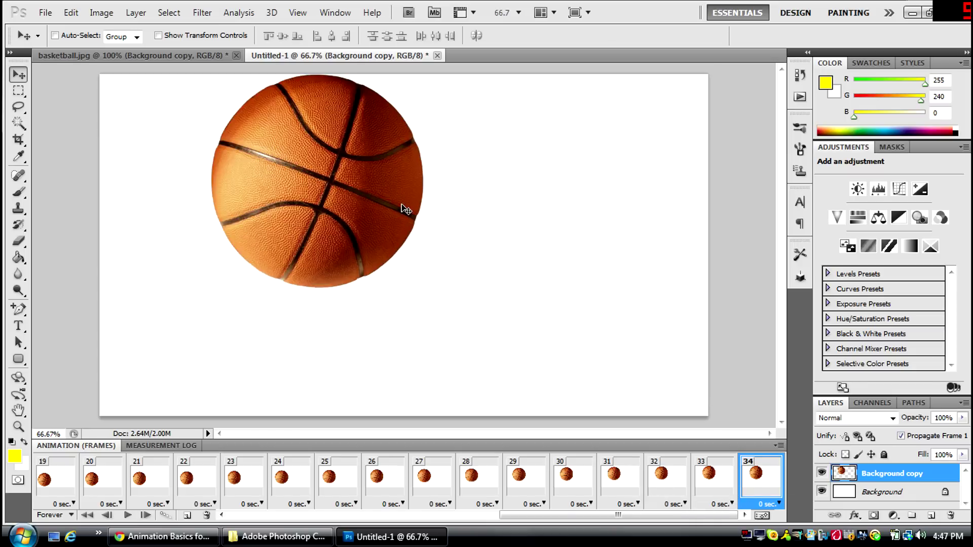
- Nudge and drag frame 34's basketball down to the lower centre of the canvas
key(Down)
key(Down)
key(Down)
key(Down)
key(Down)
key(Down)
key(Down)
key(Down)
key(Down)
key(Down)
key(Down)
key(Down)
key(Down)
key(Down)
key(Down)
key(Down)
key(Down)
key(Down)
key(Down)
key(Down)
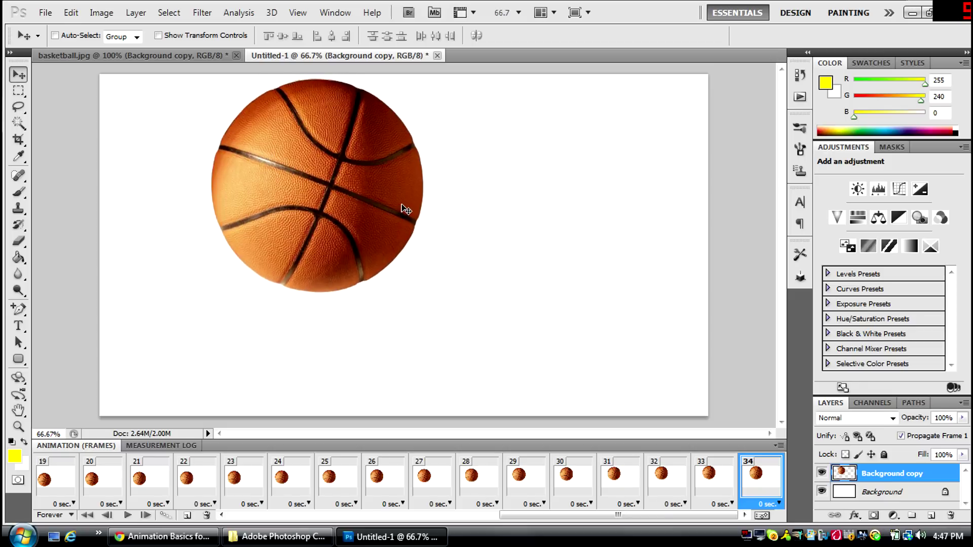
key(Right)
key(Right)
key(Right)
key(Right)
key(Right)
key(Right)
key(Right)
key(Right)
key(Right)
key(Right)
key(Right)
key(Right)
key(Right)
key(Right)
key(Right)
key(Right)
key(Right)
key(Right)
key(Right)
key(Right)
key(Down)
key(Down)
key(Down)
key(Down)
key(Down)
key(Down)
key(Down)
key(Down)
key(Down)
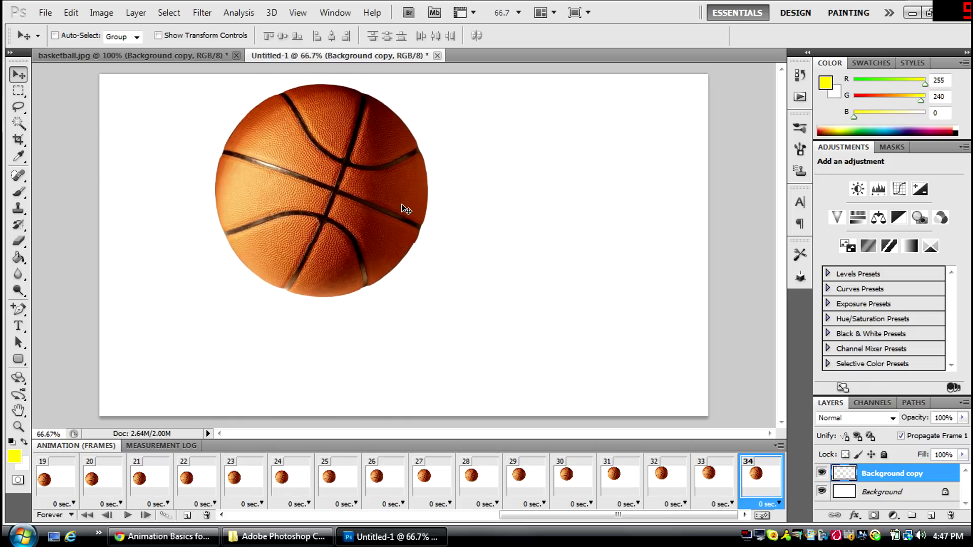
key(Right)
key(Right)
key(Right)
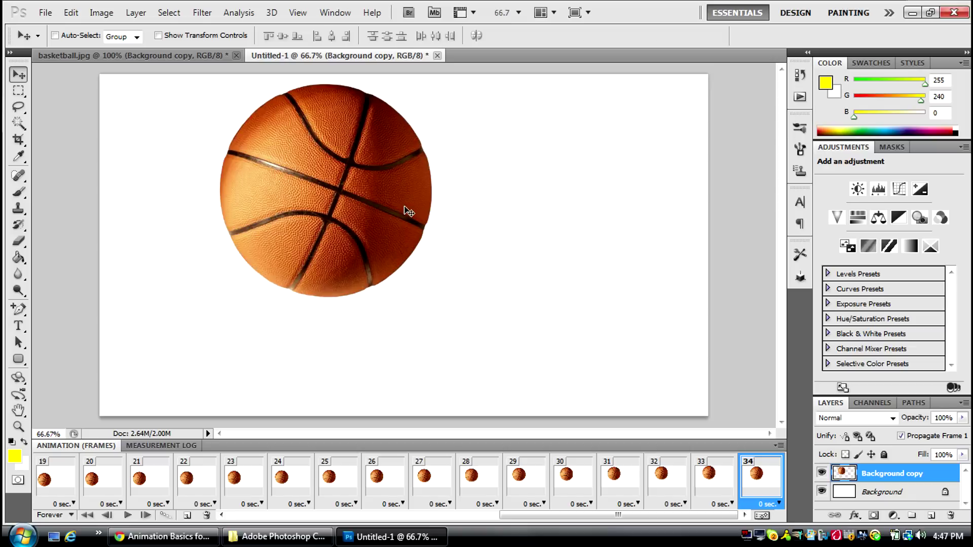
drag(403, 214, 490, 332)
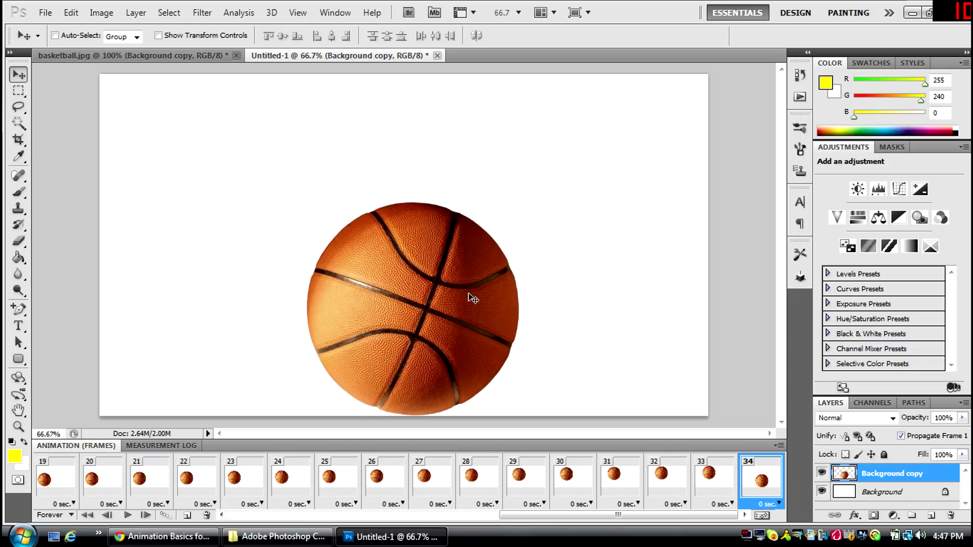
drag(468, 295, 475, 301)
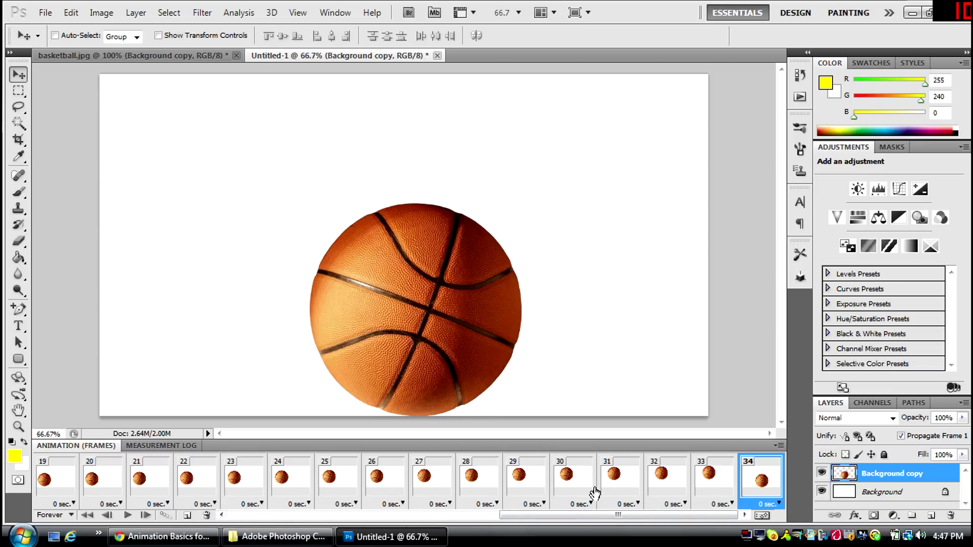
- Tween frames 33 and 34, adding 15 in-between frames
shift+click(707, 477)
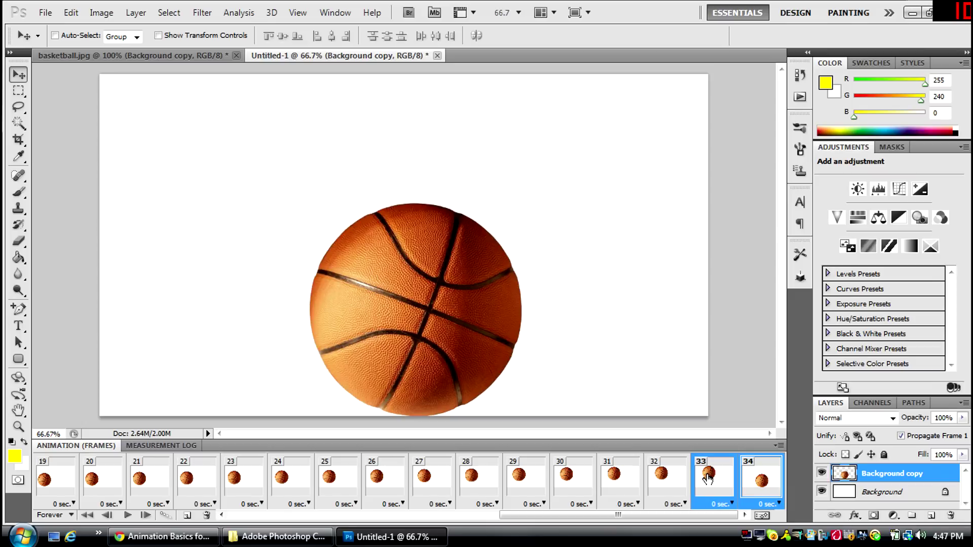
click(164, 515)
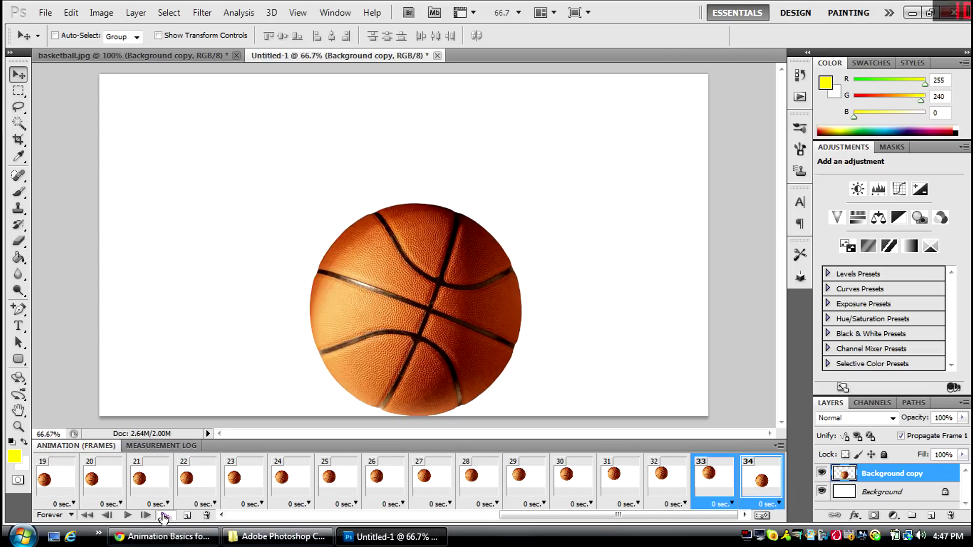
key(Return)
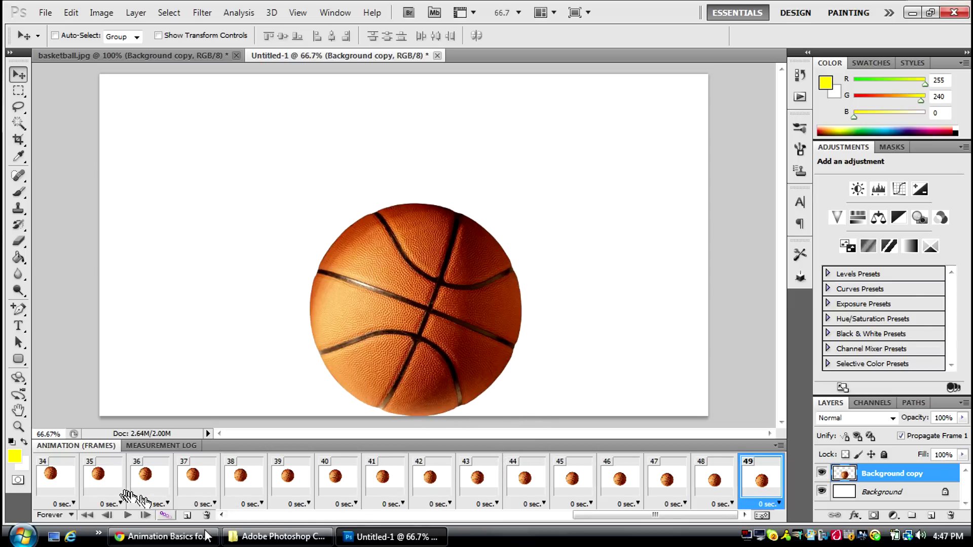
- Play the animation starting from frame 32
click(222, 515)
click(222, 514)
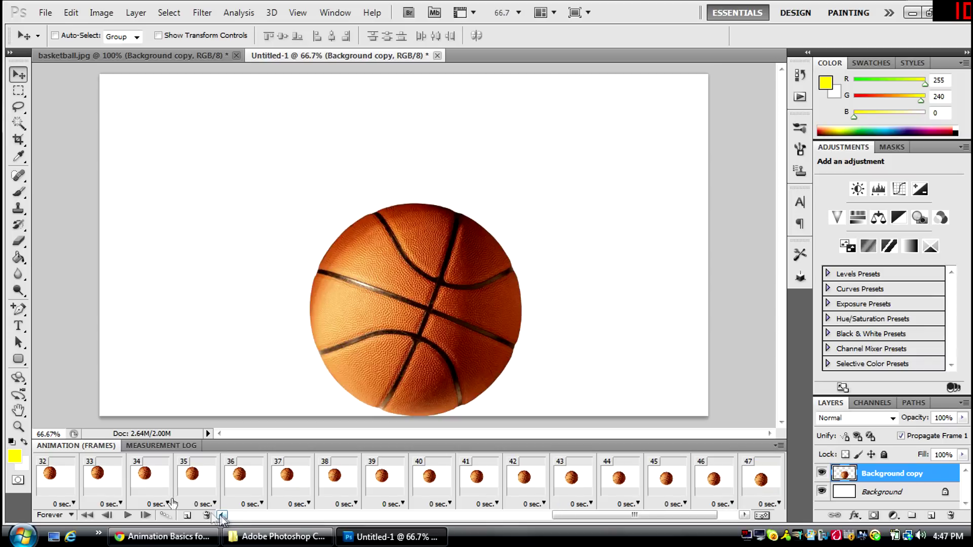
click(66, 479)
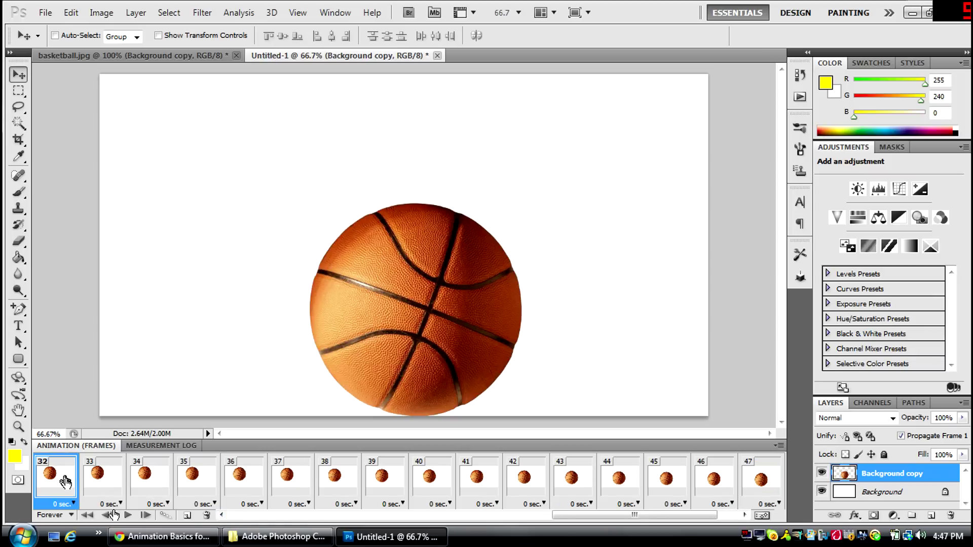
click(127, 515)
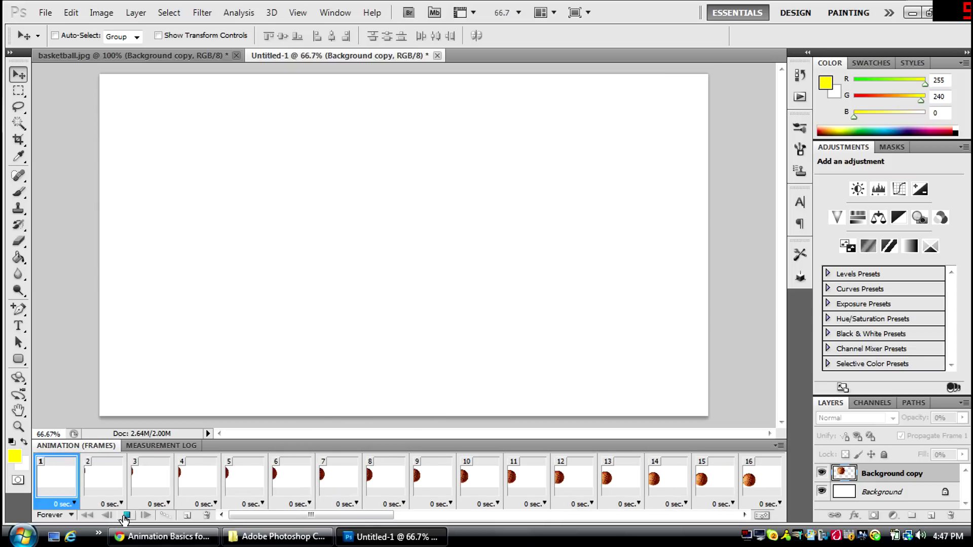
- Stop playback, scroll the frame strip to its end and select final frame 49
click(126, 516)
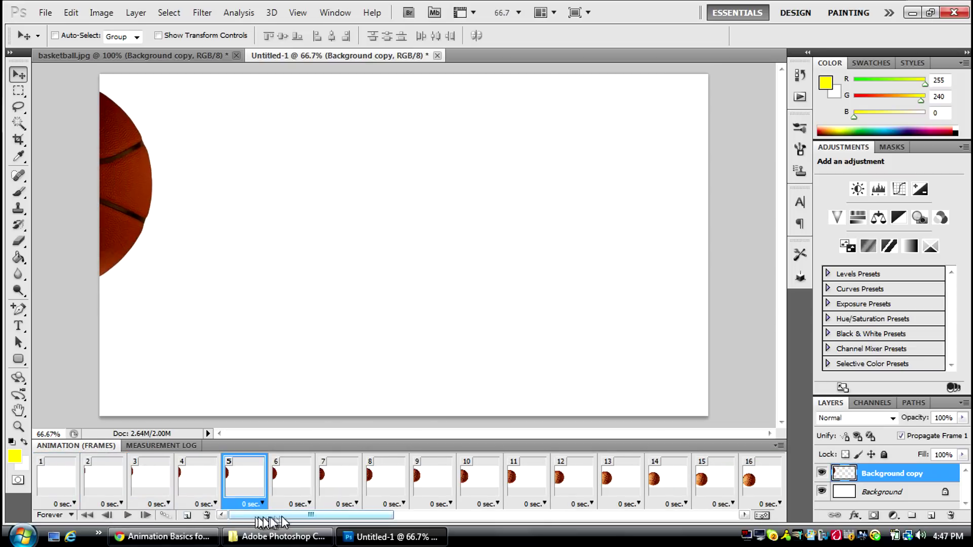
drag(284, 518, 745, 532)
click(773, 483)
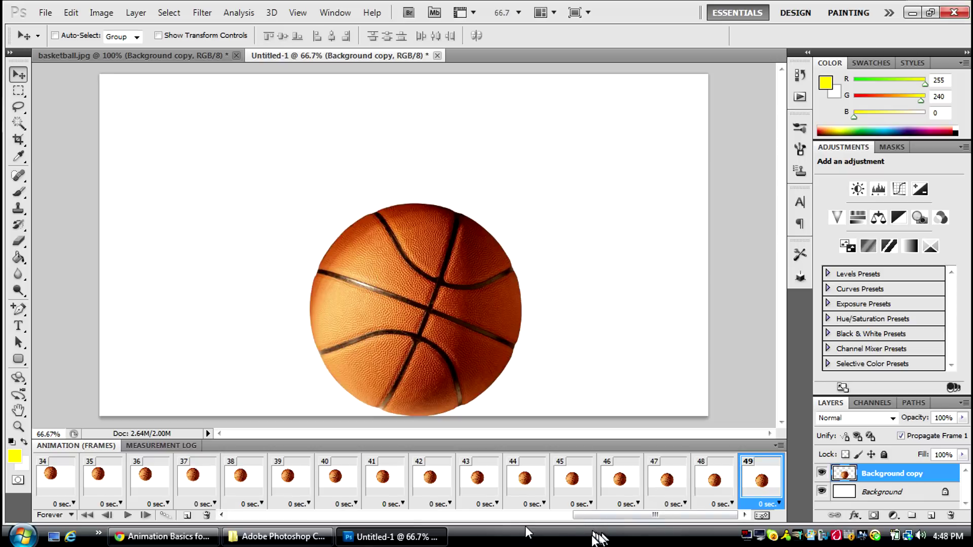
- Duplicate frame 49 as frame 50 and drag the basketball to the upper right
click(185, 517)
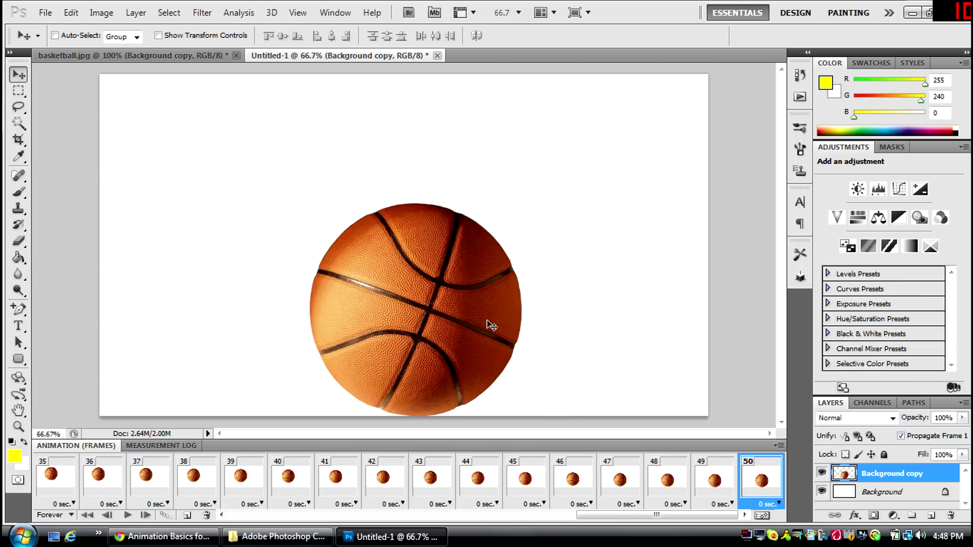
drag(488, 321, 591, 208)
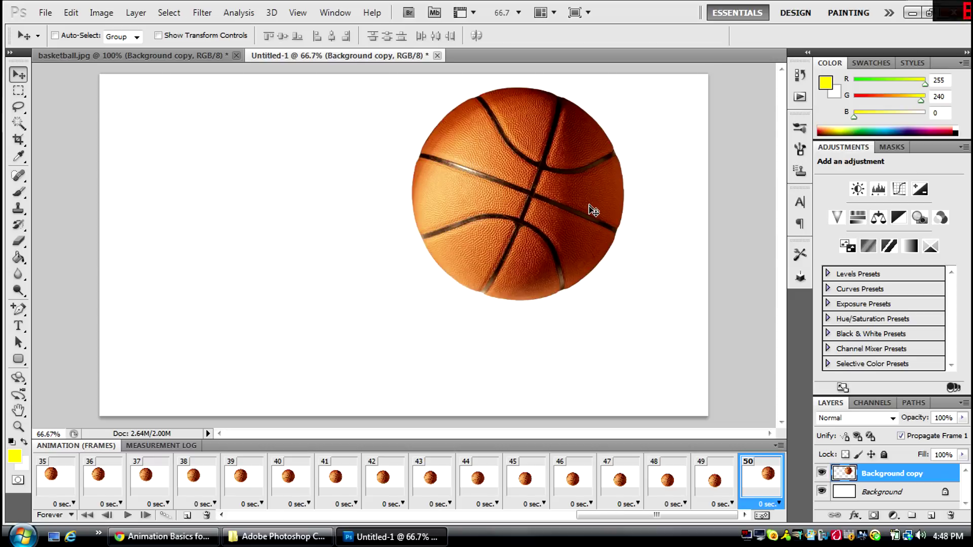
- Tween frame 50 with the previous frame, adding 15 frames (51–65)
click(167, 515)
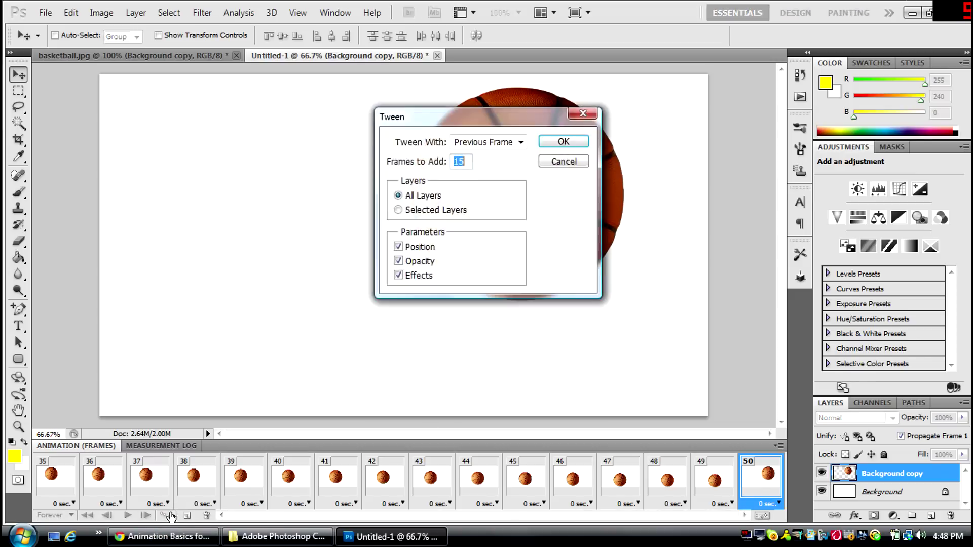
key(Return)
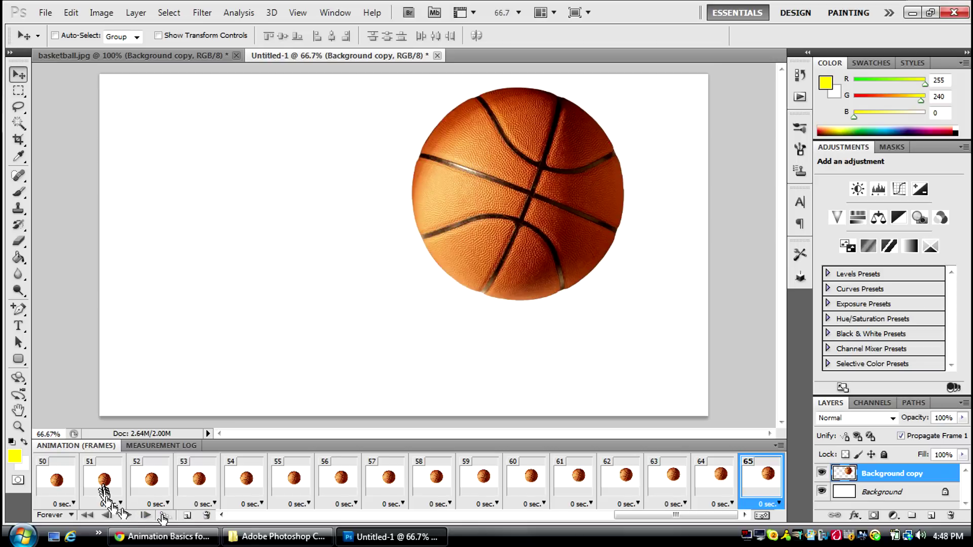
- Play the animation from frame 42, stop it, and scroll the strip back to the end
click(222, 516)
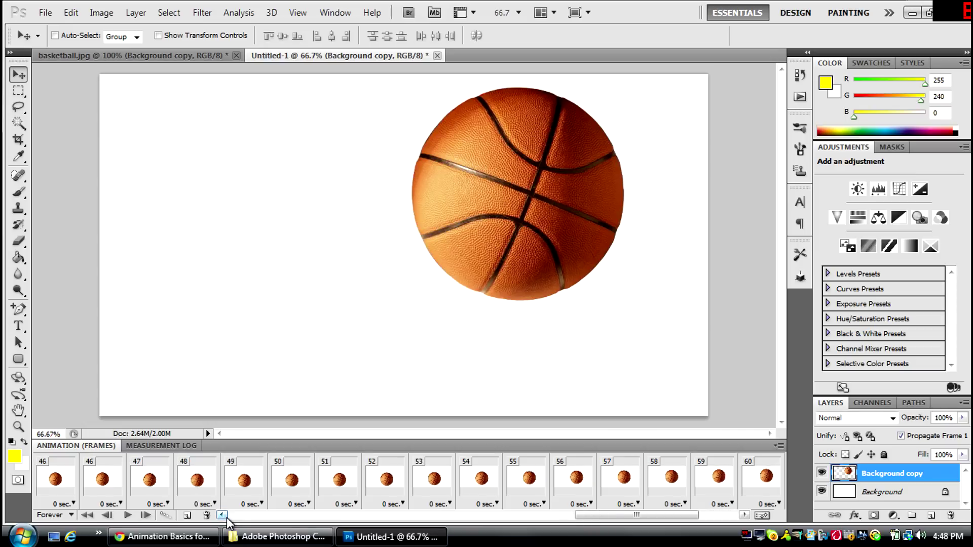
click(222, 515)
click(196, 486)
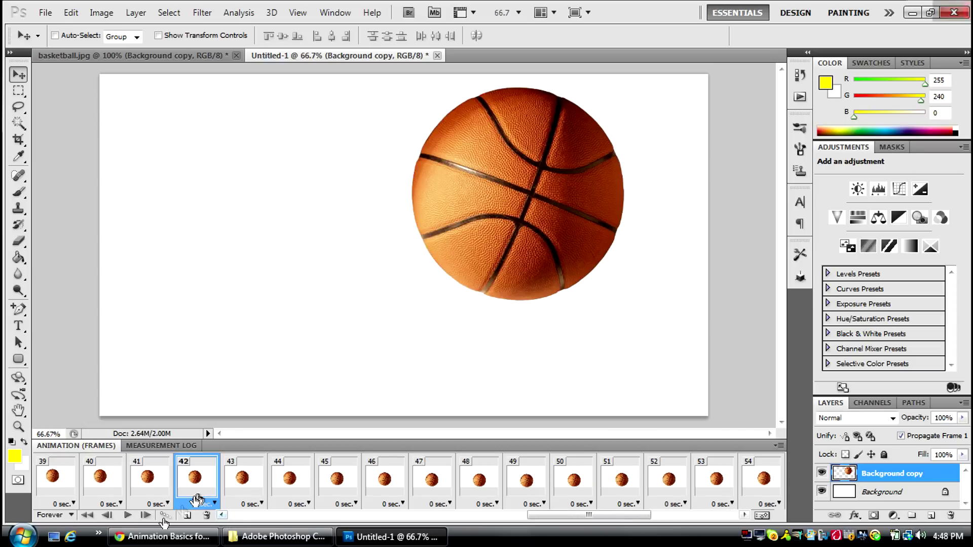
click(128, 515)
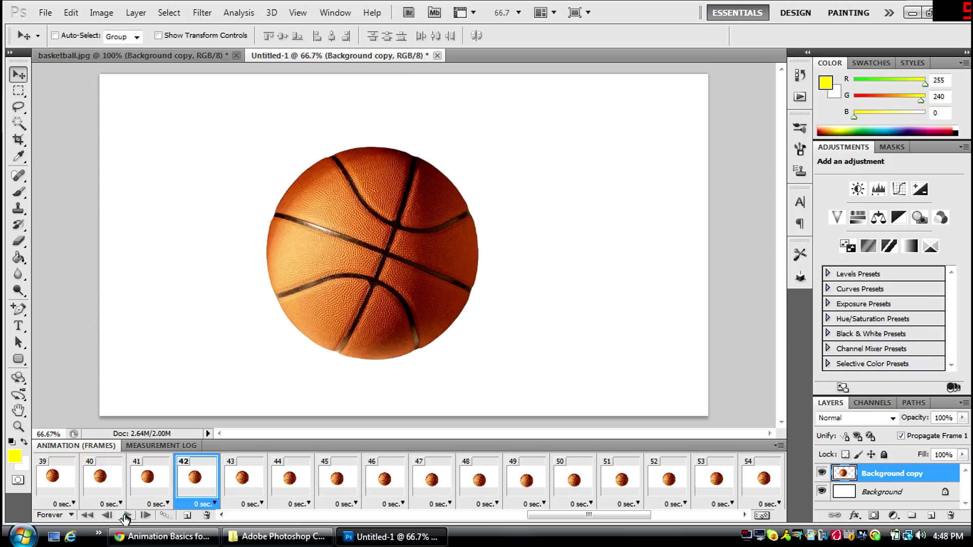
click(127, 515)
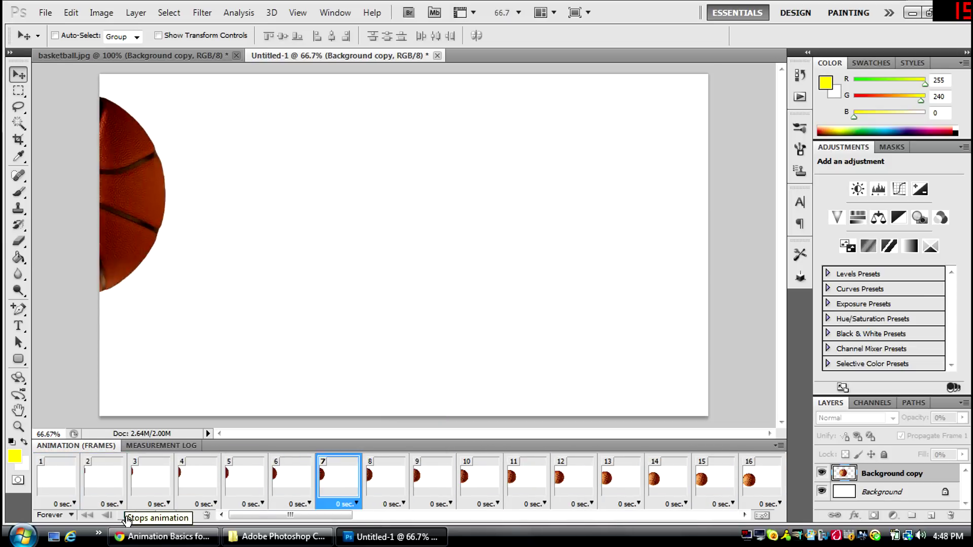
click(128, 516)
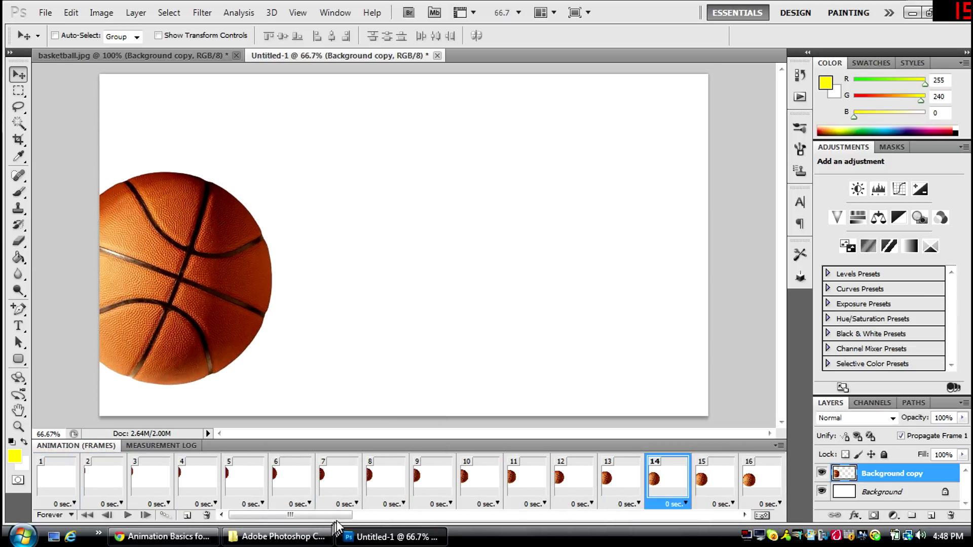
drag(338, 522, 334, 522)
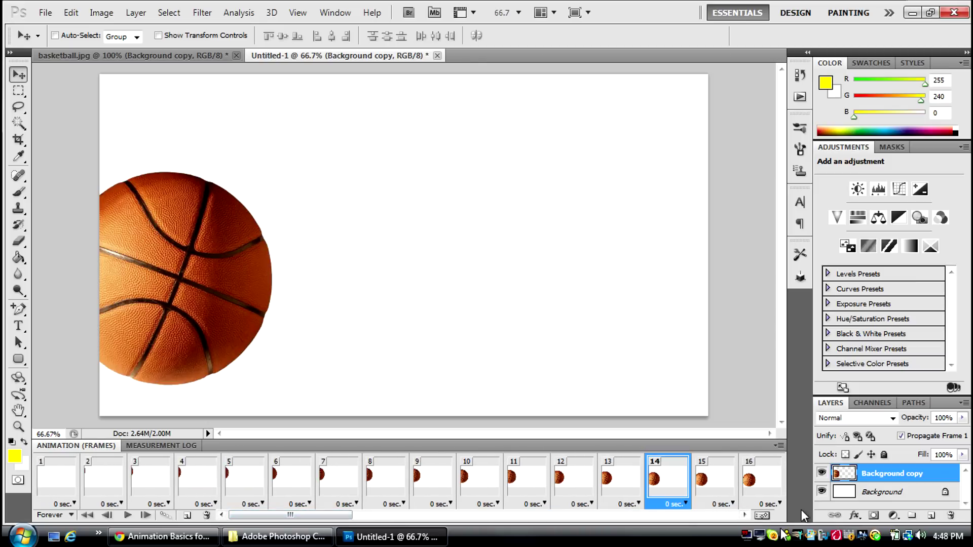
click(741, 515)
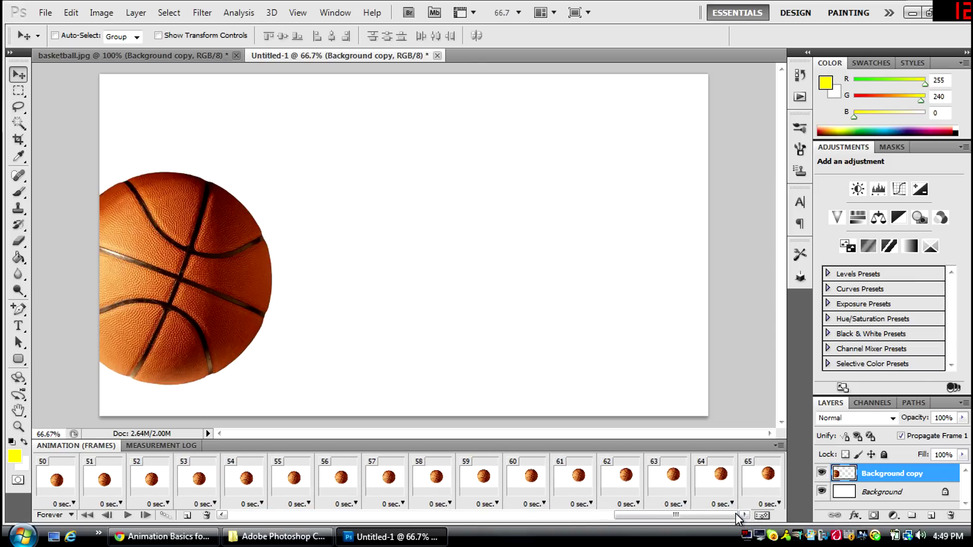
- Duplicate frame 65 as frame 66, move the ball to the lower right edge, and tween 15 frames
click(755, 487)
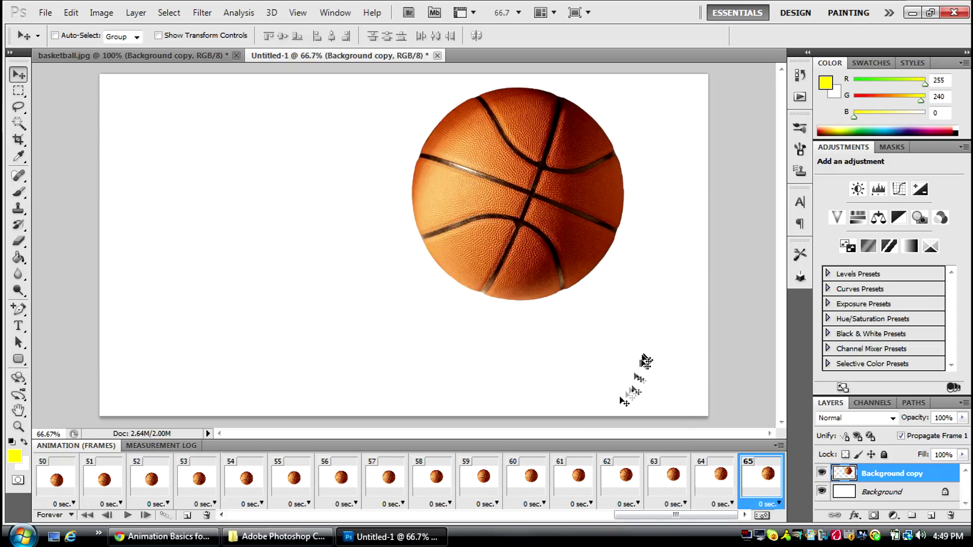
click(186, 515)
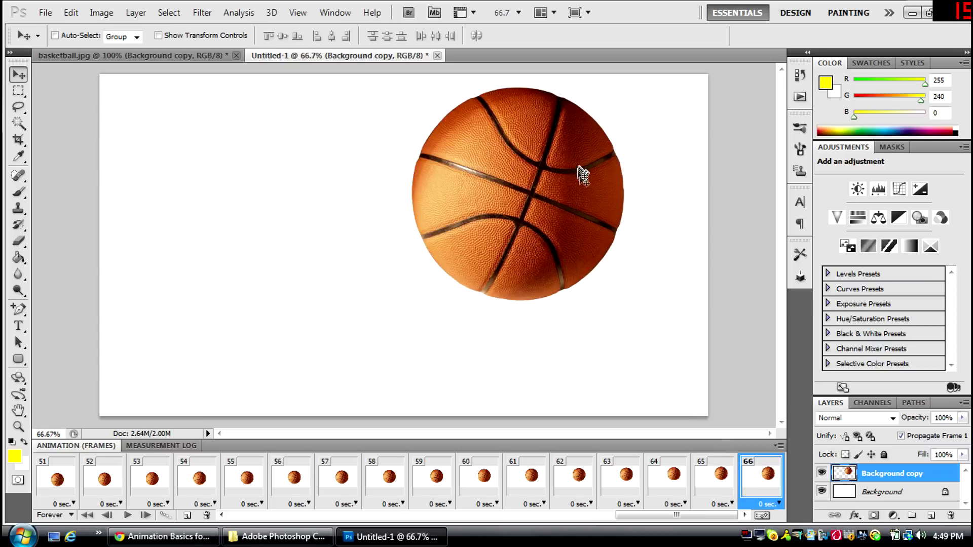
drag(581, 175, 702, 287)
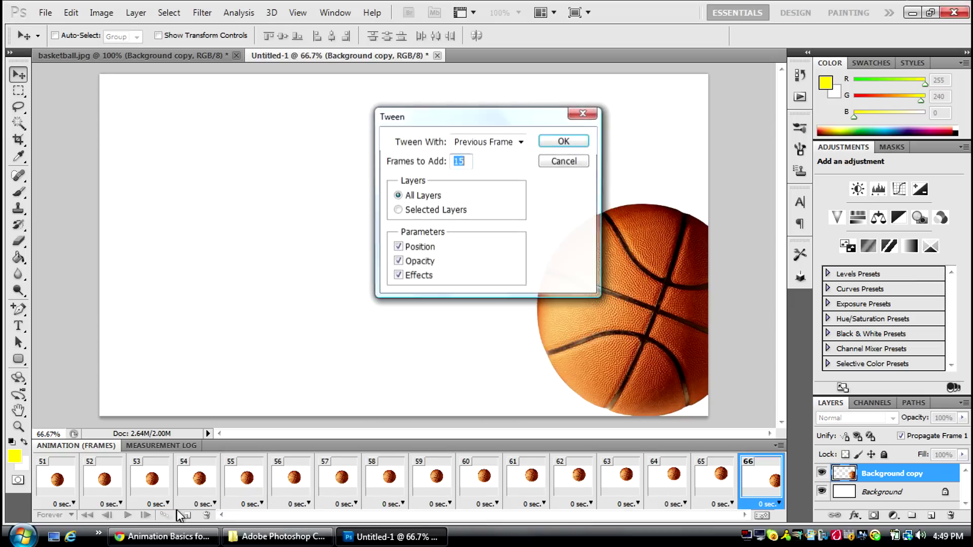
key(Return)
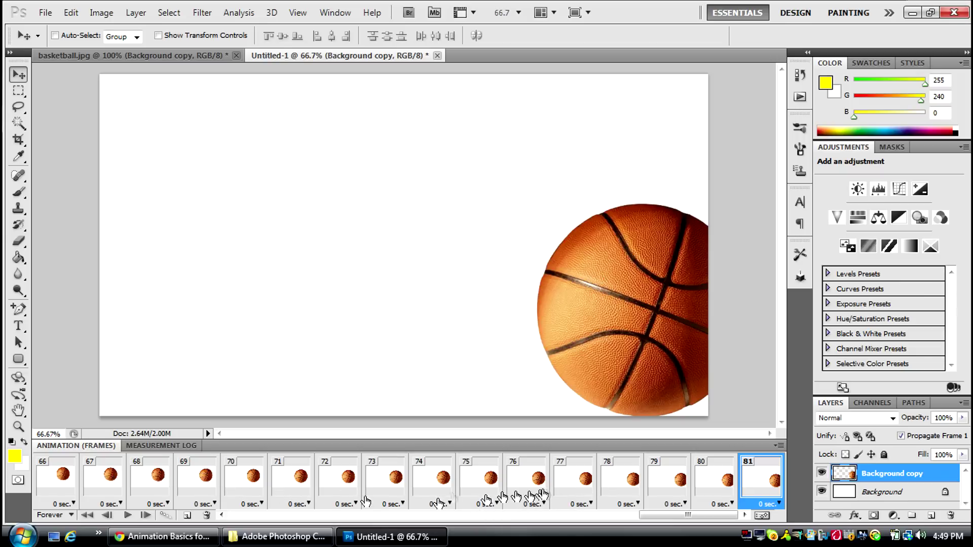
- Play the animation starting from frame 60
click(222, 515)
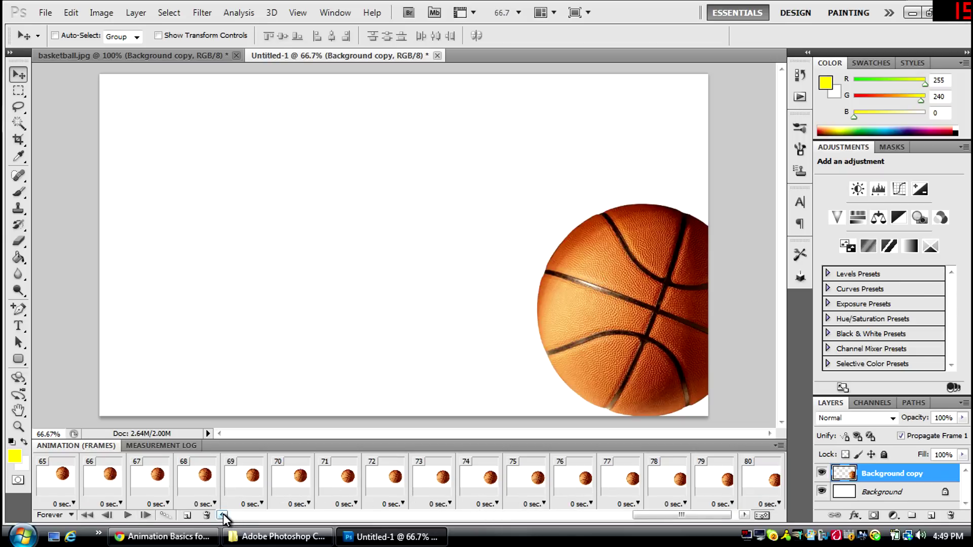
click(223, 515)
click(203, 481)
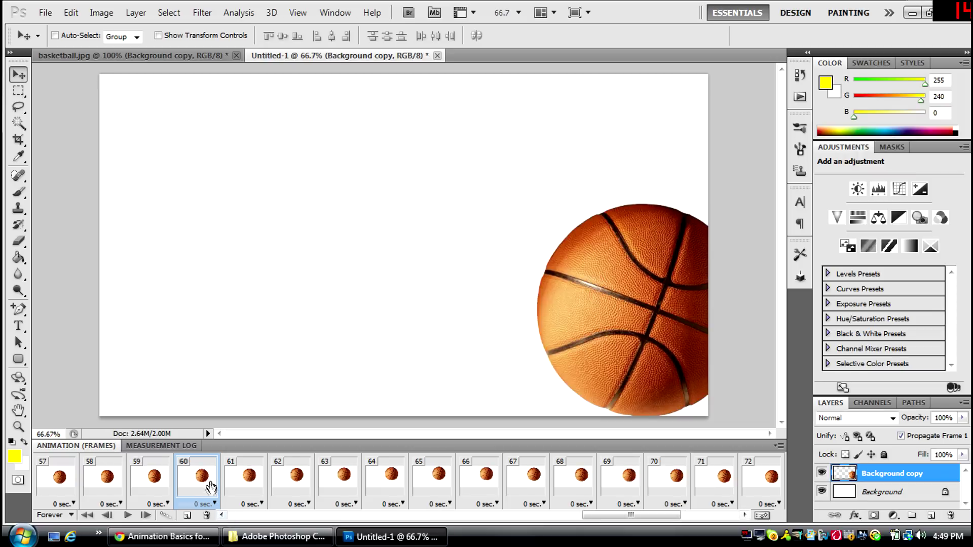
click(128, 516)
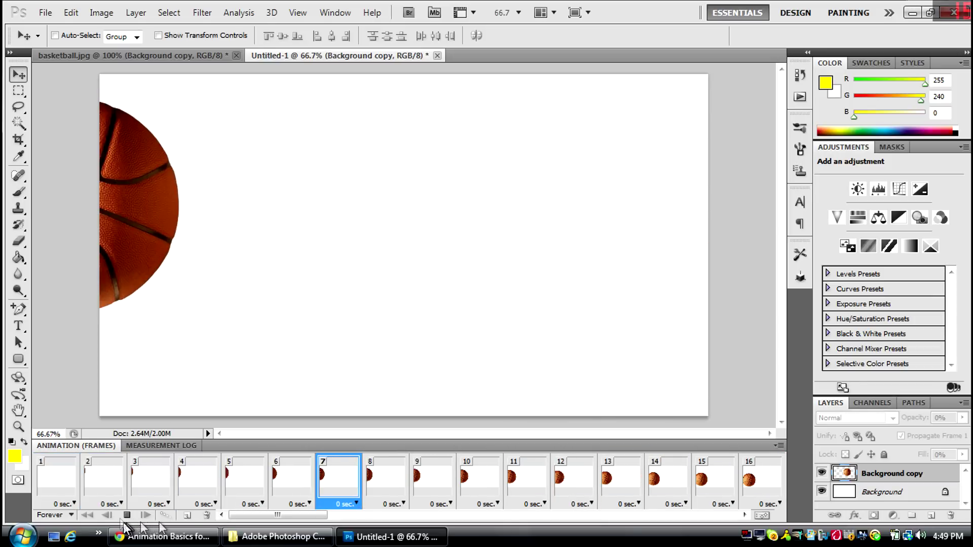
- Stop the preview and select the last frame, 81, at the strip's end
click(122, 515)
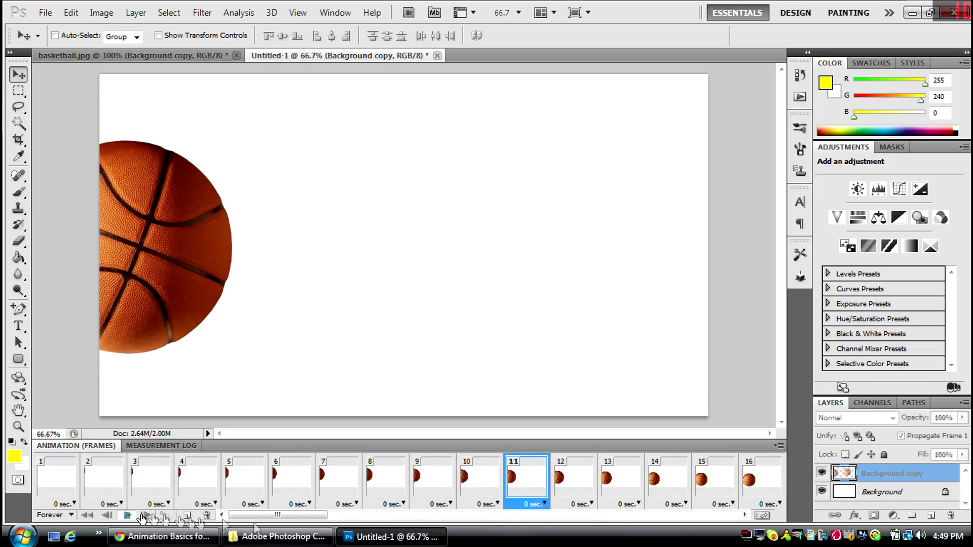
drag(268, 516, 755, 520)
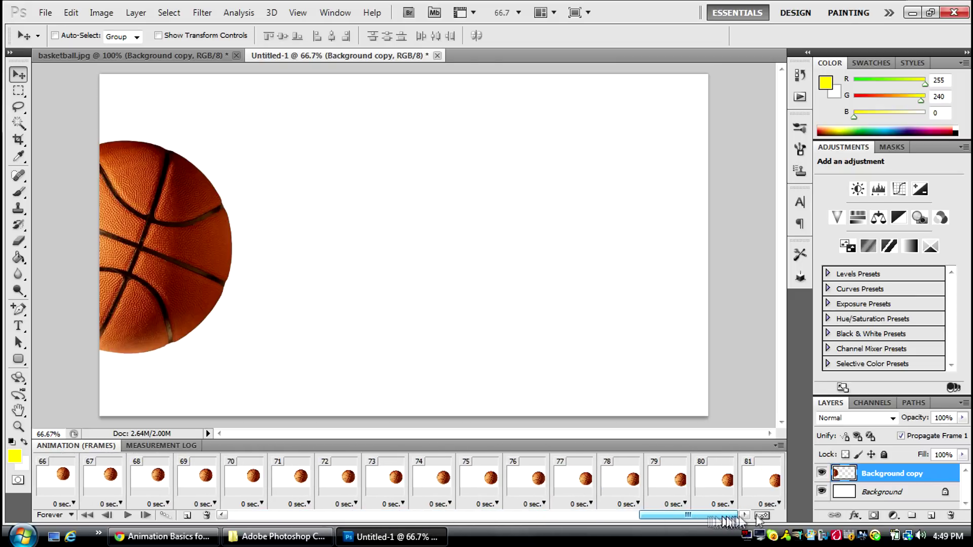
click(755, 484)
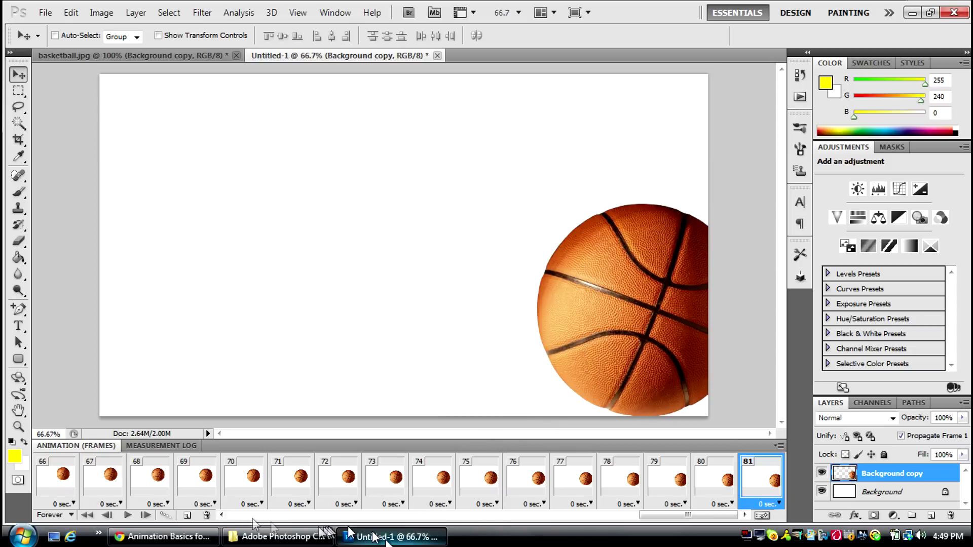
- Duplicate frame 81 as frame 82 and move the basketball fully past the canvas's right edge
click(187, 516)
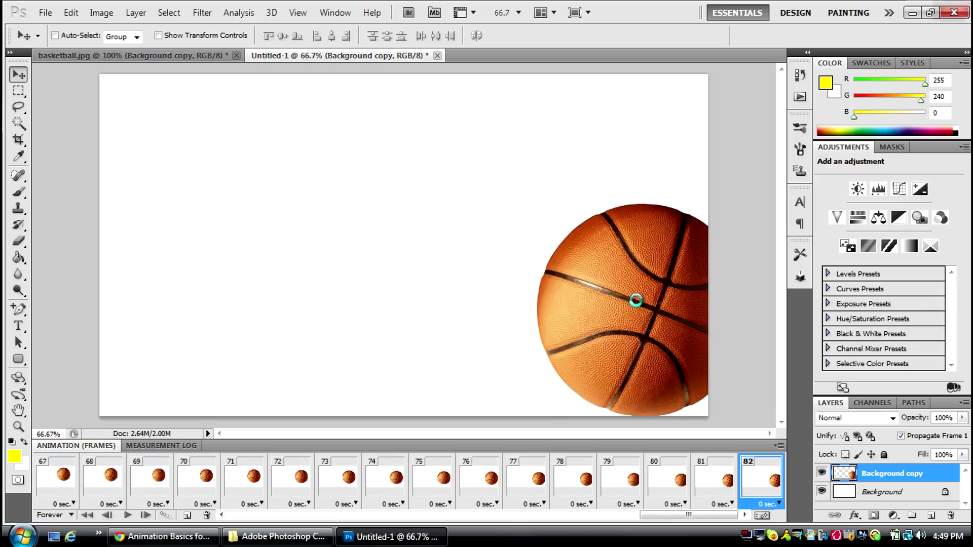
key(Right)
key(Right)
key(Right)
key(Right)
key(Right)
key(Right)
key(Right)
key(Right)
key(Right)
key(Right)
key(Right)
key(Right)
key(Right)
key(Right)
key(Right)
key(Right)
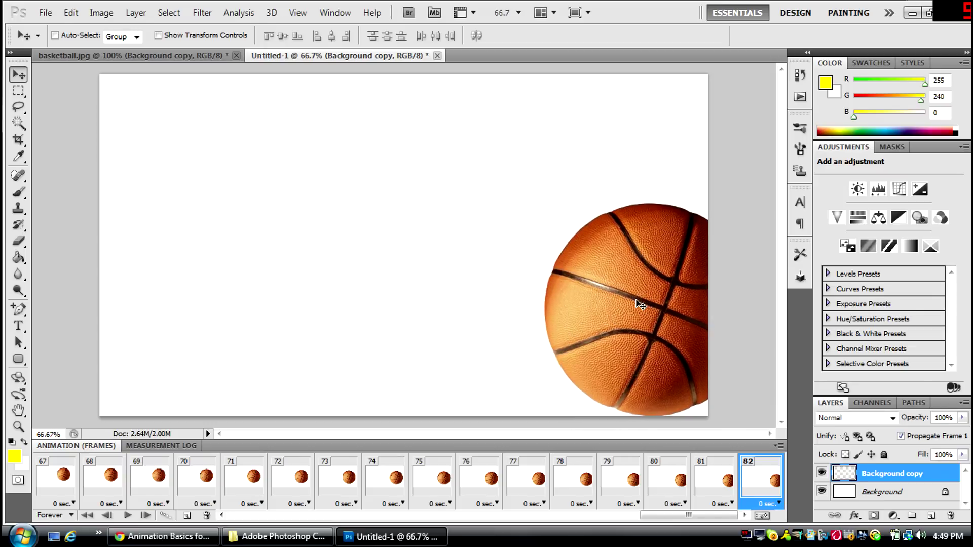
key(Right)
key(Right)
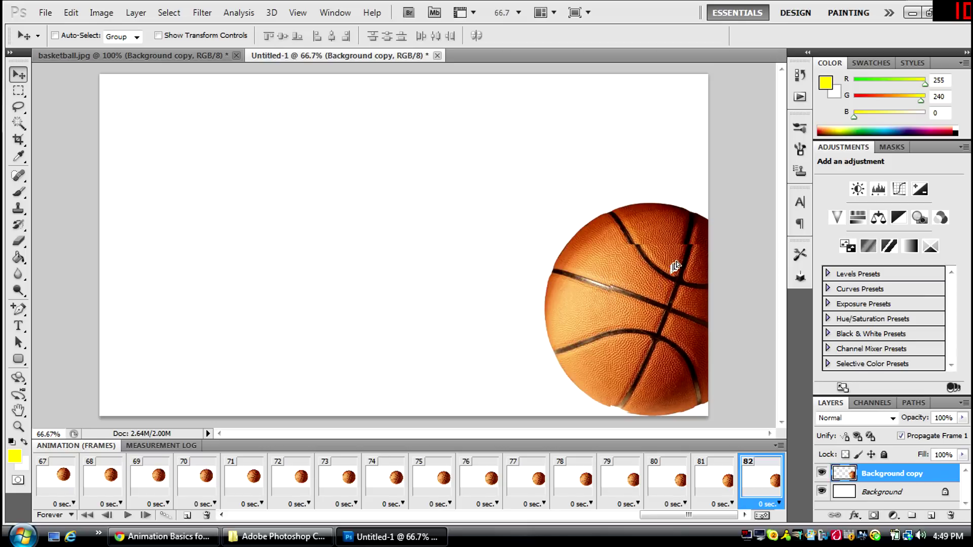
drag(707, 232, 792, 129)
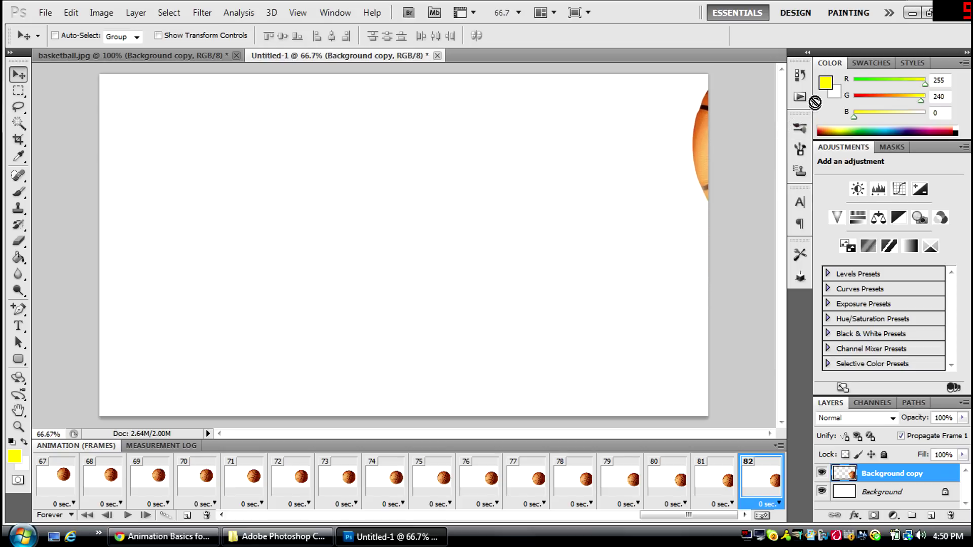
drag(766, 102, 752, 108)
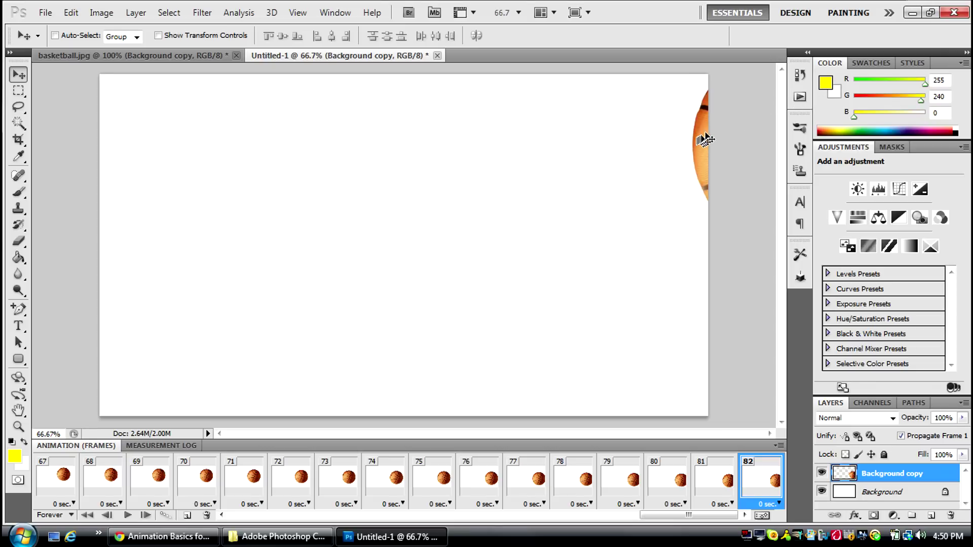
drag(712, 133, 727, 108)
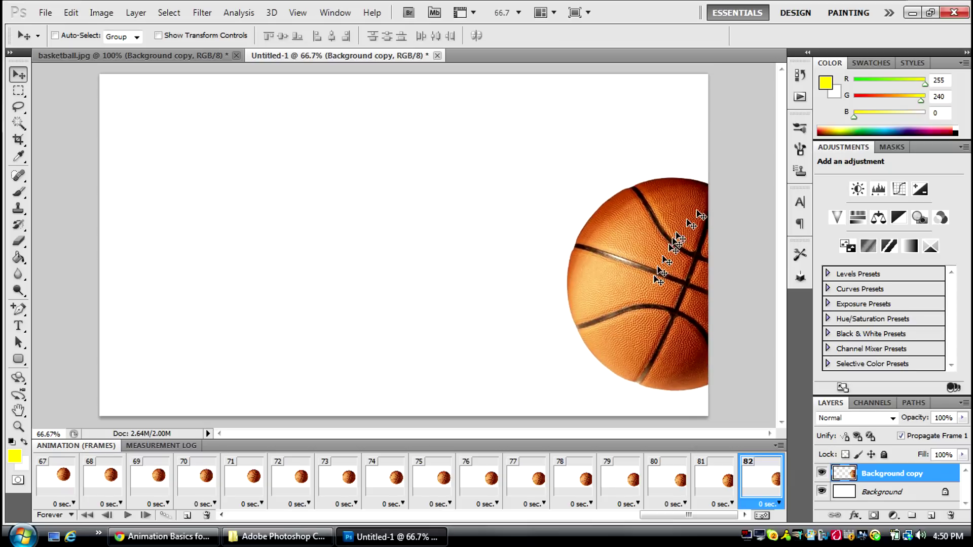
drag(657, 278, 698, 233)
drag(711, 198, 743, 118)
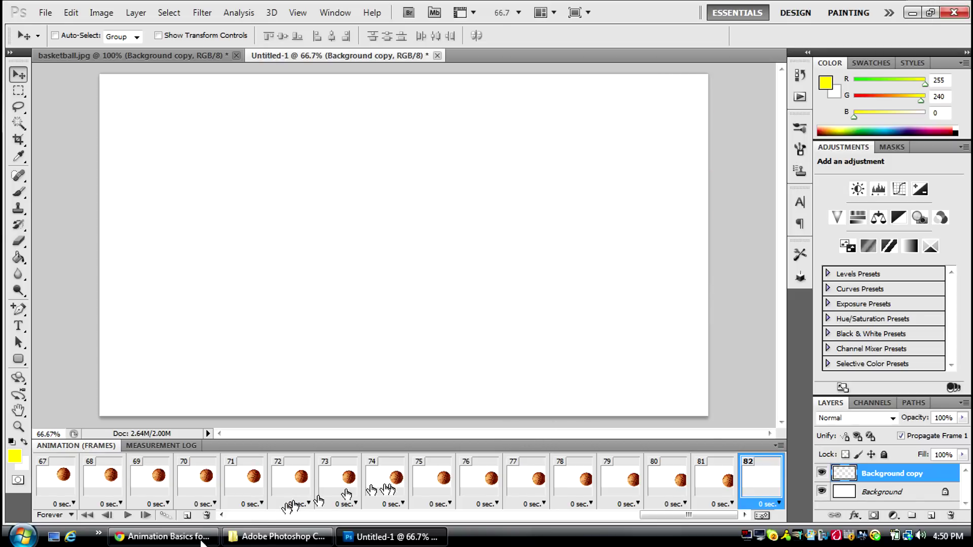
- Select frames 81 and 82 together and tween 15 in-between frames between them
click(169, 507)
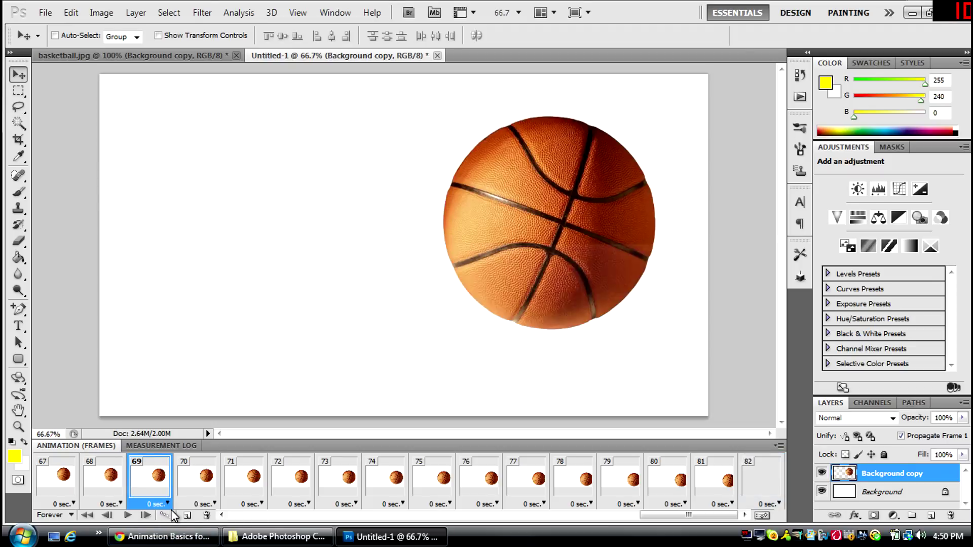
click(742, 494)
shift+click(723, 486)
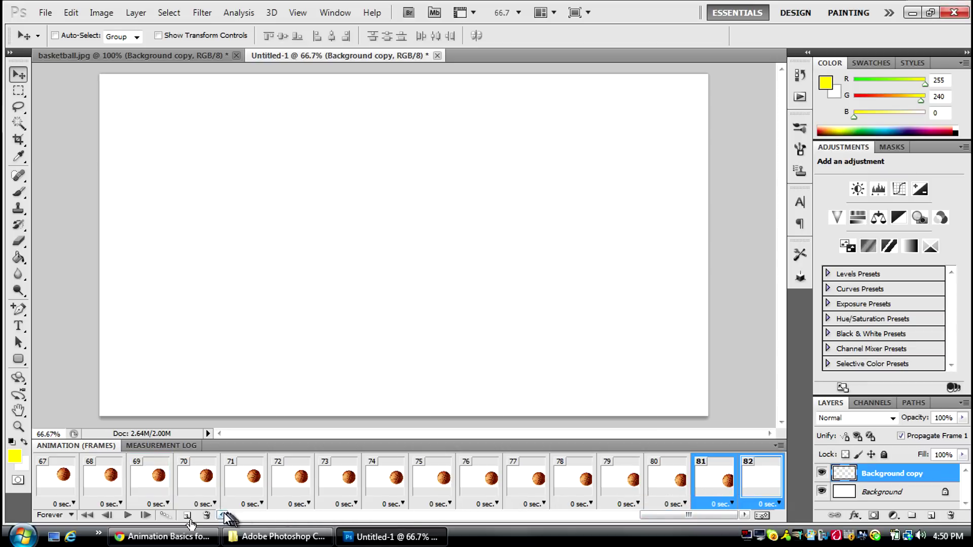
click(168, 516)
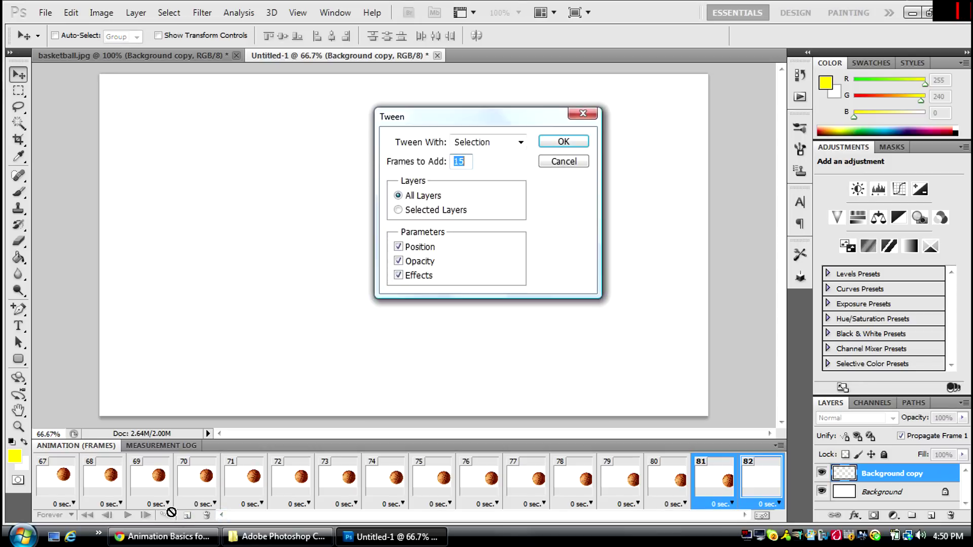
key(Return)
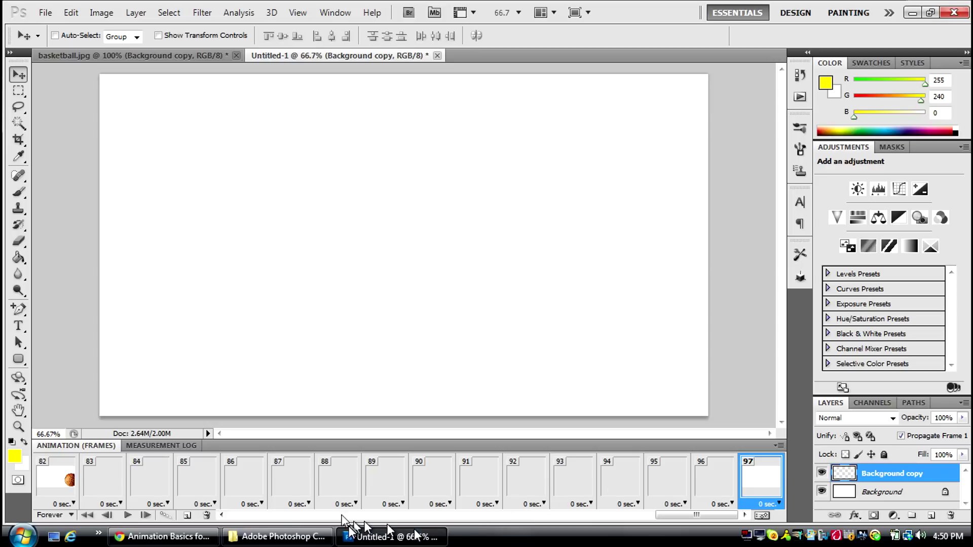
click(221, 515)
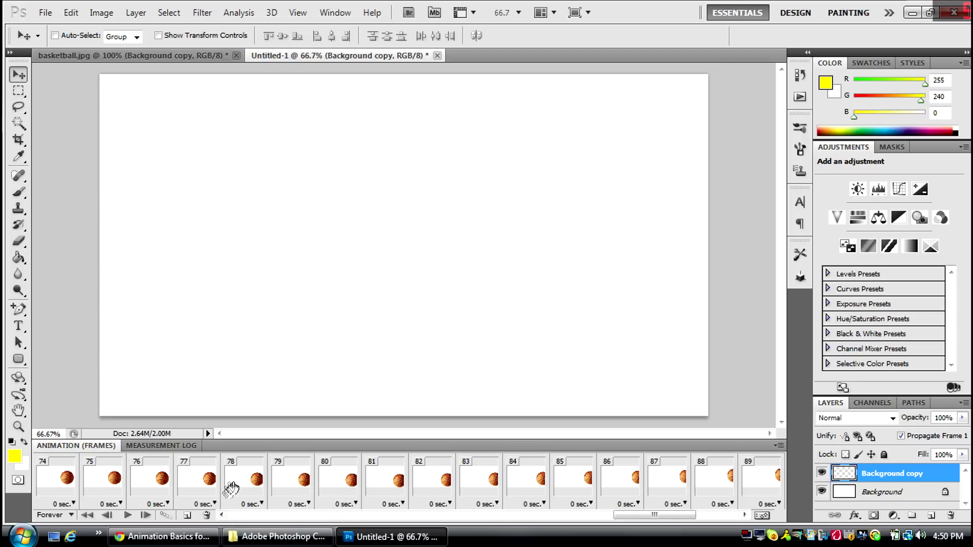
click(201, 479)
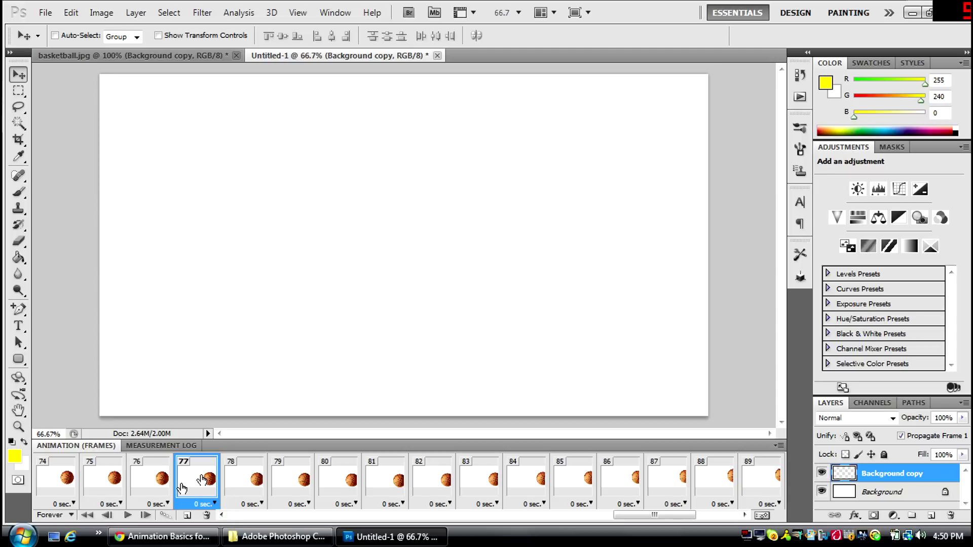
click(125, 515)
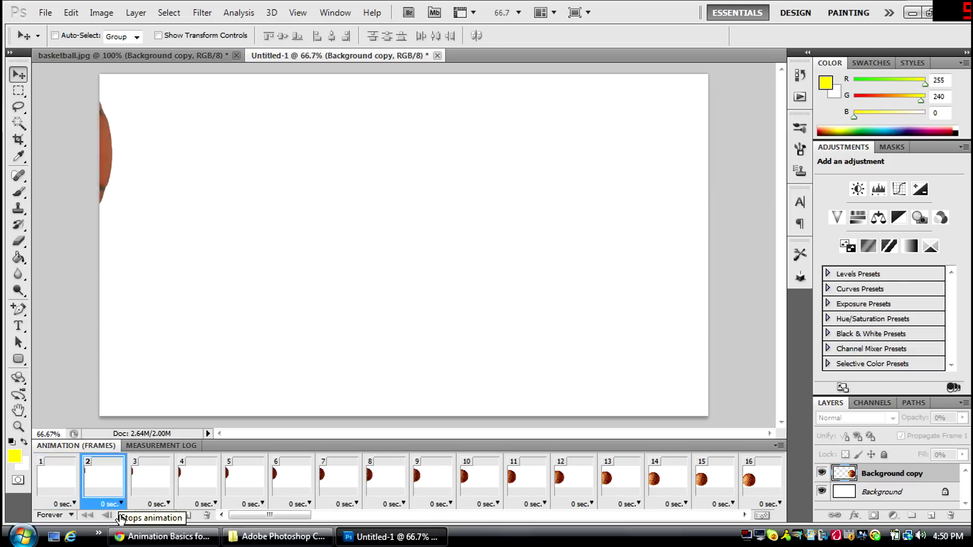
mouse_move(141, 539)
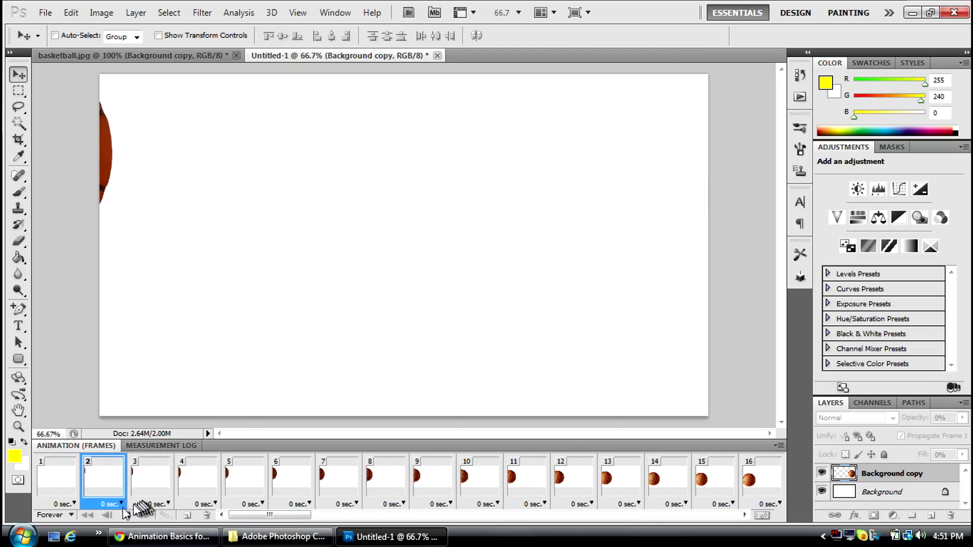
- Stop the preview and choose File > Export > Render Video
click(126, 515)
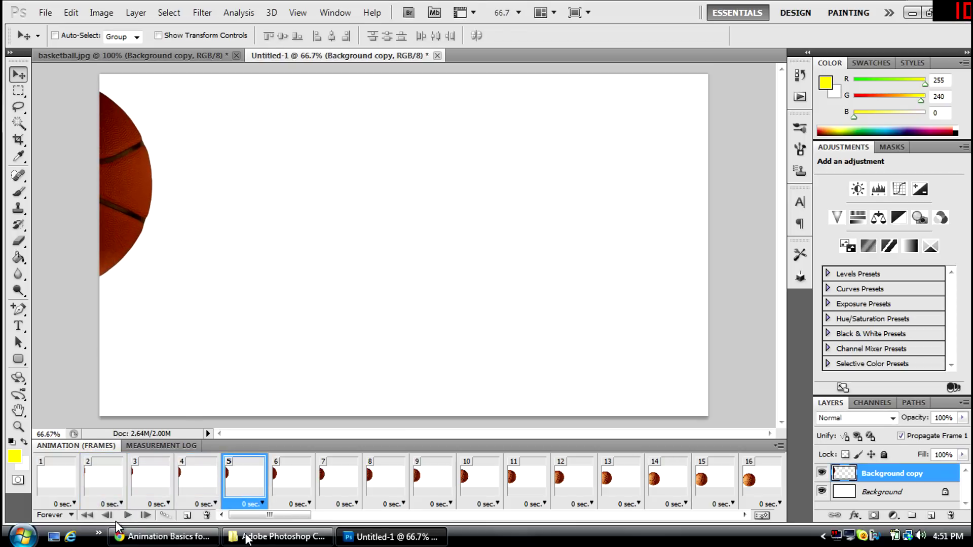
click(45, 12)
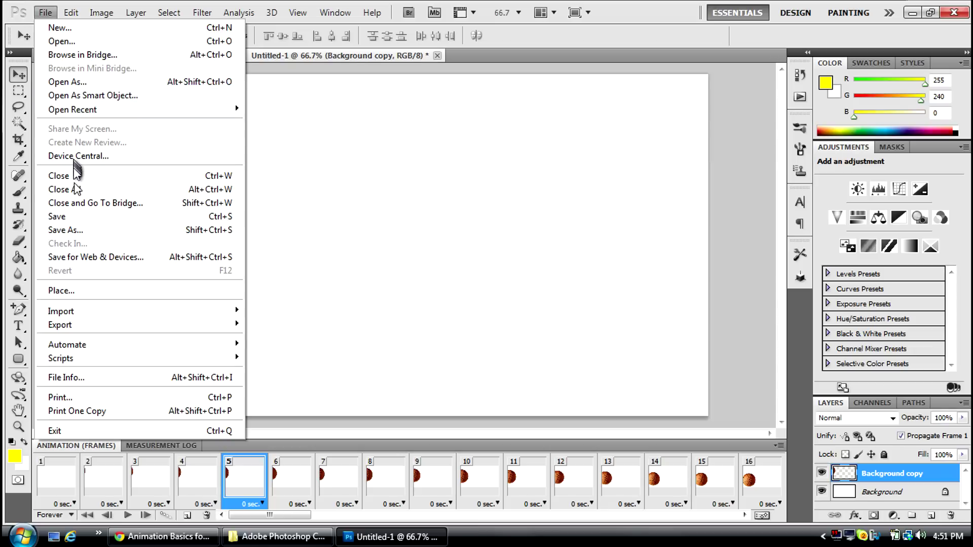
mouse_move(97, 326)
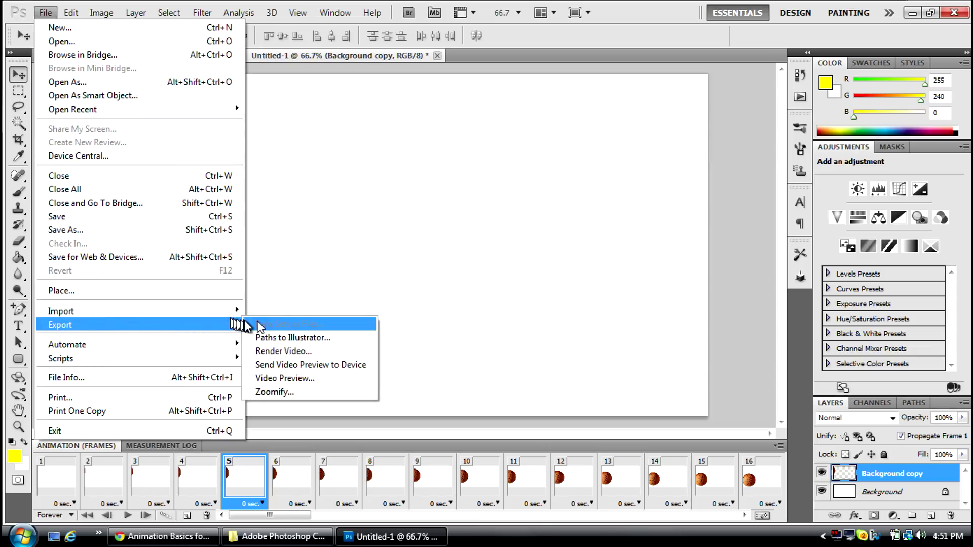
click(280, 352)
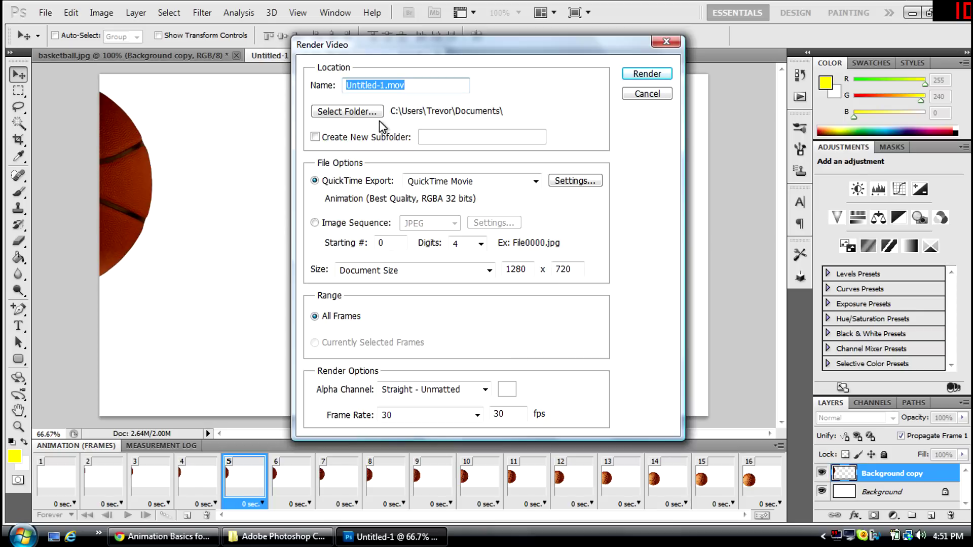
- Replace the default Untitled-1 output name with basket, keeping the .mov extension
key(End)
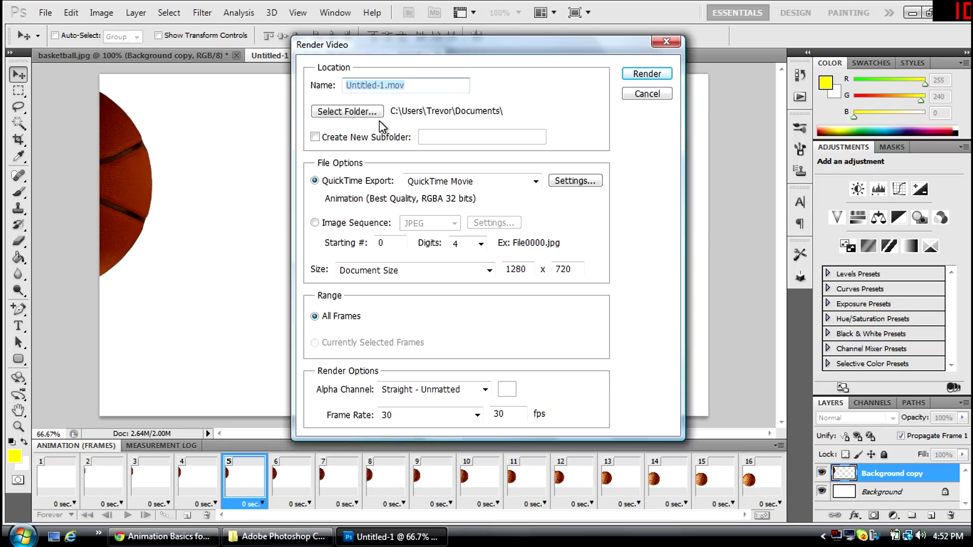
key(Left)
key(Left)
key(Left)
key(Left)
key(BackSpace)
key(BackSpace)
key(BackSpace)
key(BackSpace)
key(BackSpace)
key(BackSpace)
key(BackSpace)
key(BackSpace)
key(BackSpace)
key(BackSpace)
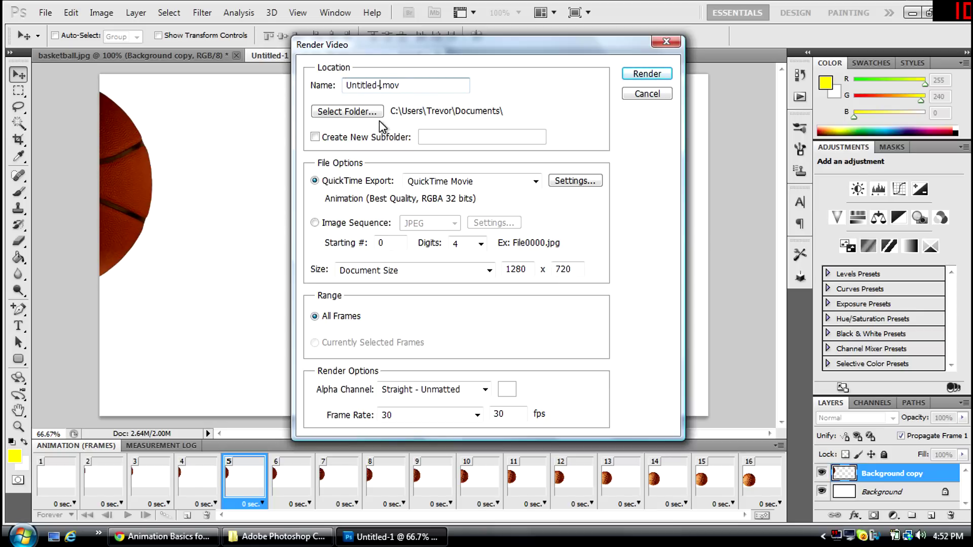
text(basket)
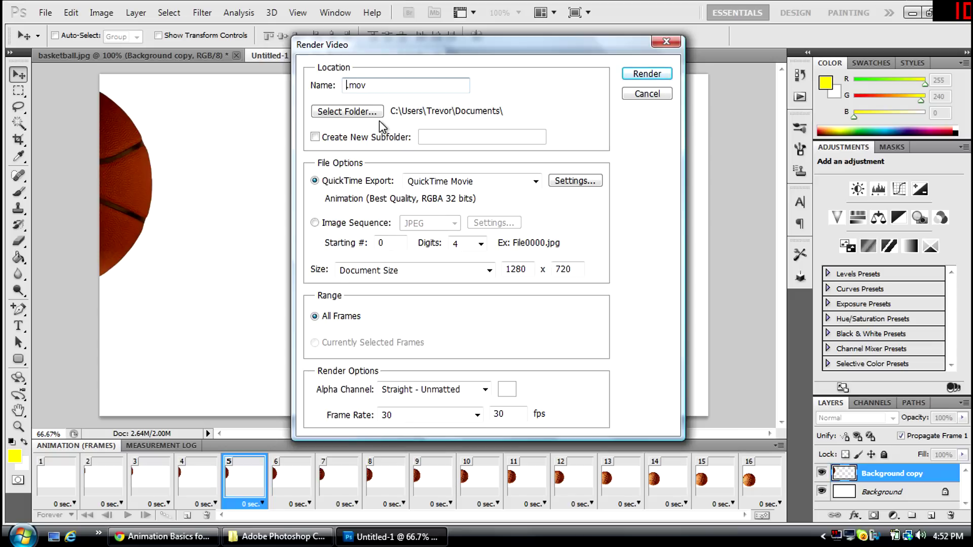